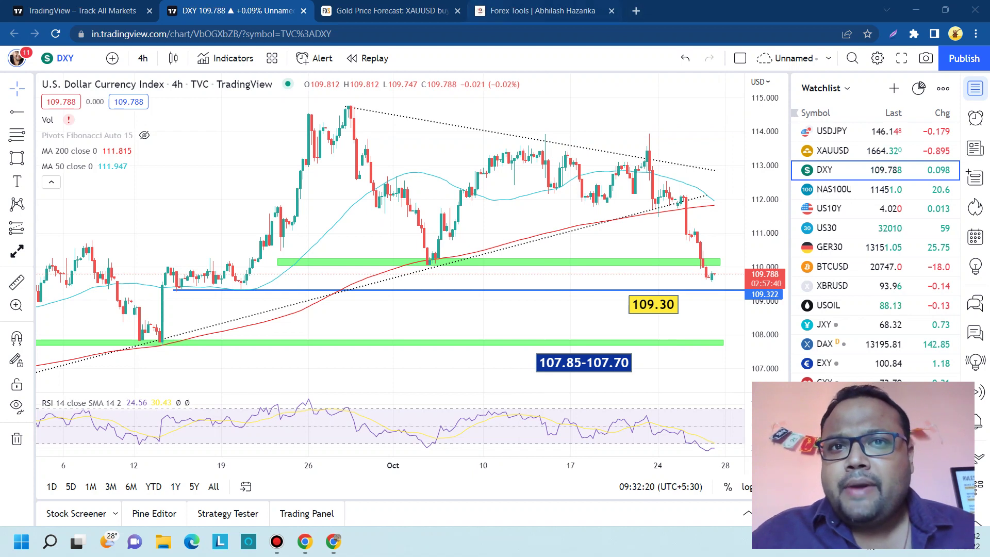
# - Circle the latest DXY candles at and below the upper green zone near 110.00, and clear the annotations
pyautogui.hotkey('ctrl', 'shift', 'p')
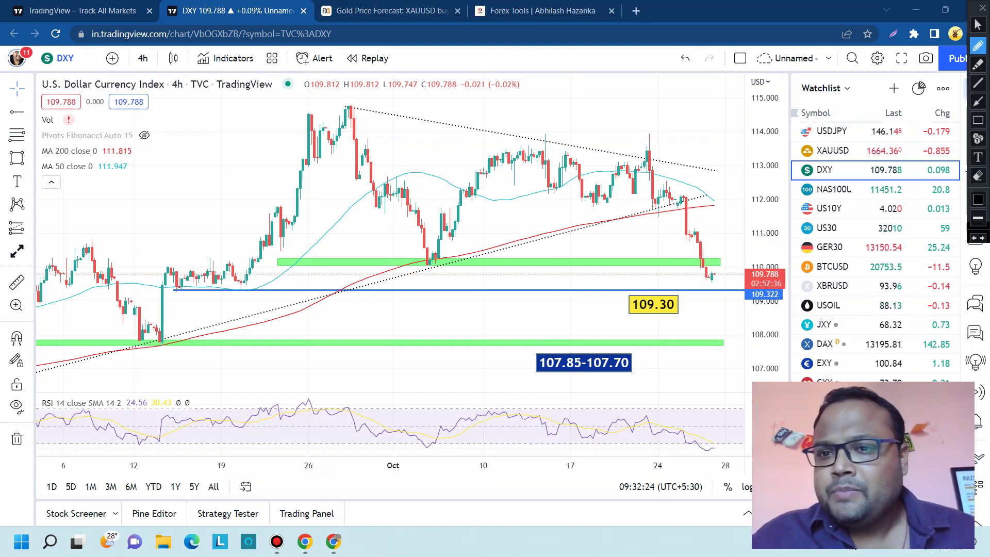
pyautogui.moveTo(701, 249)
pyautogui.mouseDown()
pyautogui.moveTo(668, 275)
pyautogui.moveTo(714, 260)
pyautogui.moveTo(693, 248)
pyautogui.mouseUp()
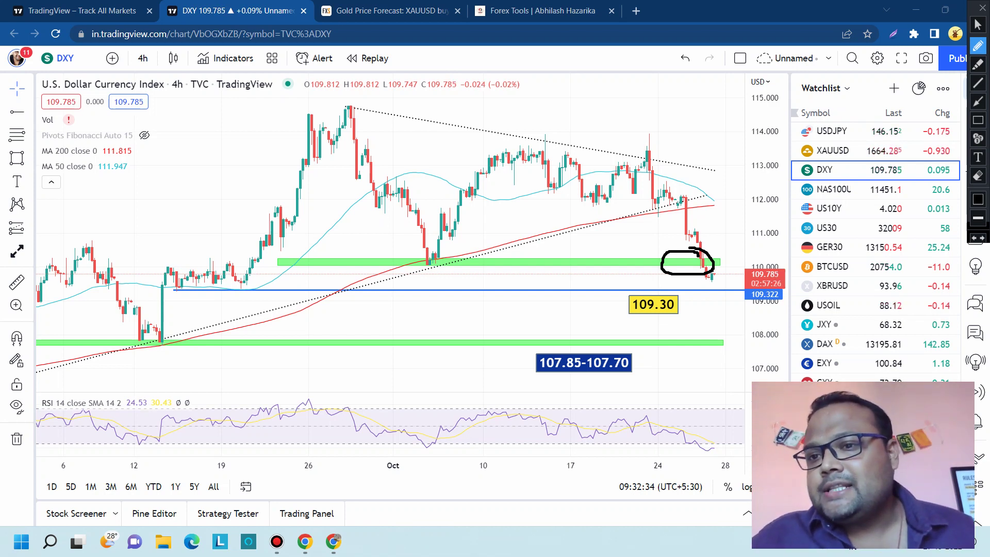
pyautogui.moveTo(726, 265)
pyautogui.mouseDown()
pyautogui.moveTo(702, 291)
pyautogui.moveTo(725, 264)
pyautogui.mouseUp()
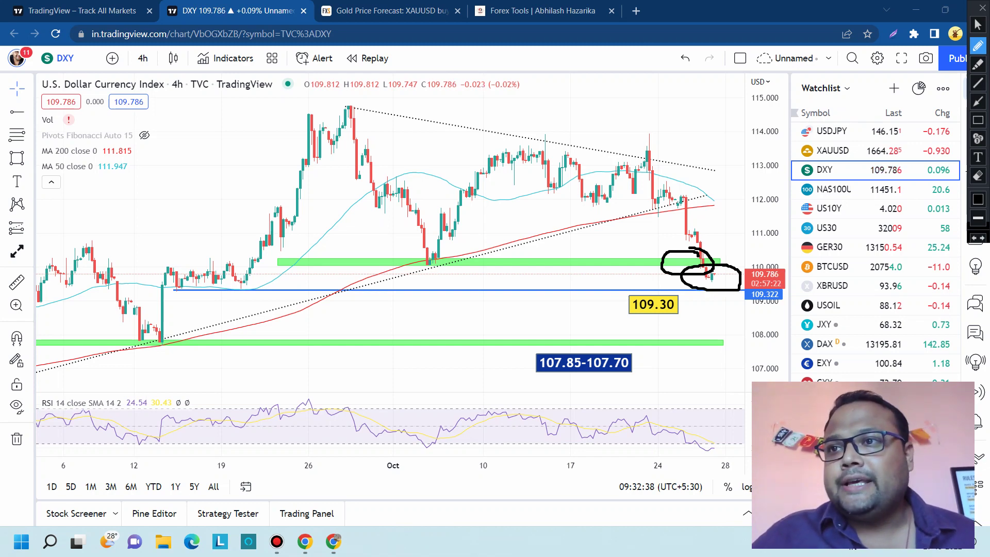
pyautogui.click(978, 24)
# - Check the DXY chart on the 1-day timeframe and return it to 4 hours
pyautogui.click(143, 57)
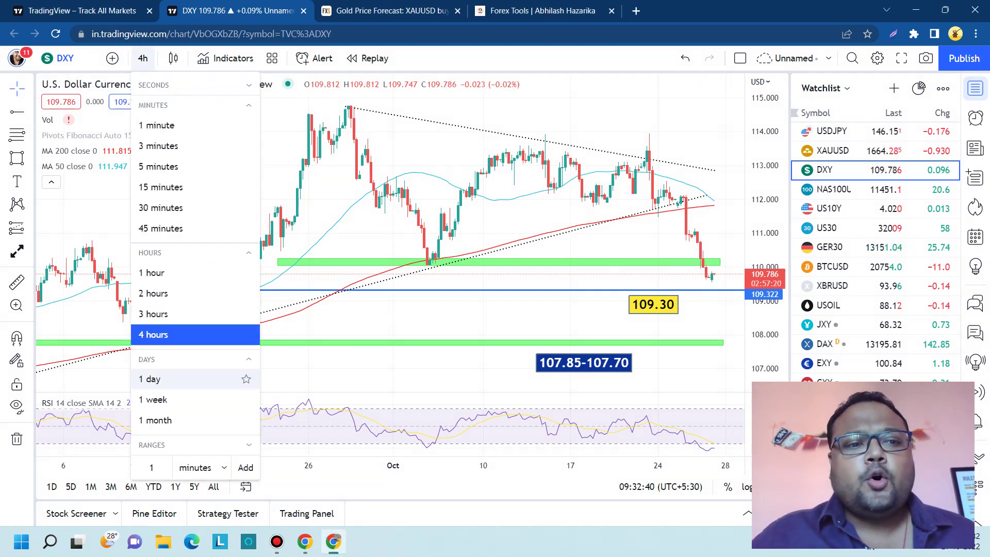
pyautogui.click(151, 379)
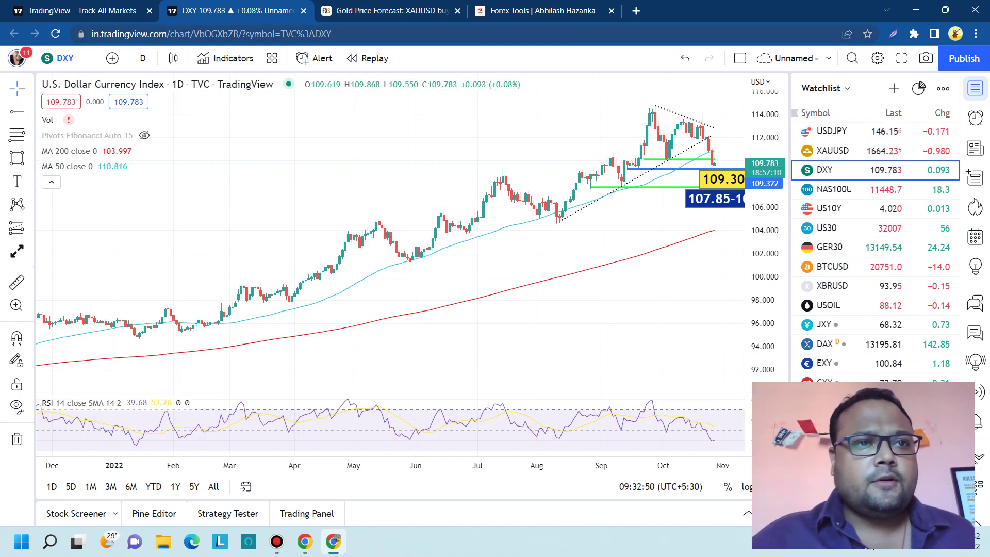
pyautogui.click(143, 58)
pyautogui.click(155, 335)
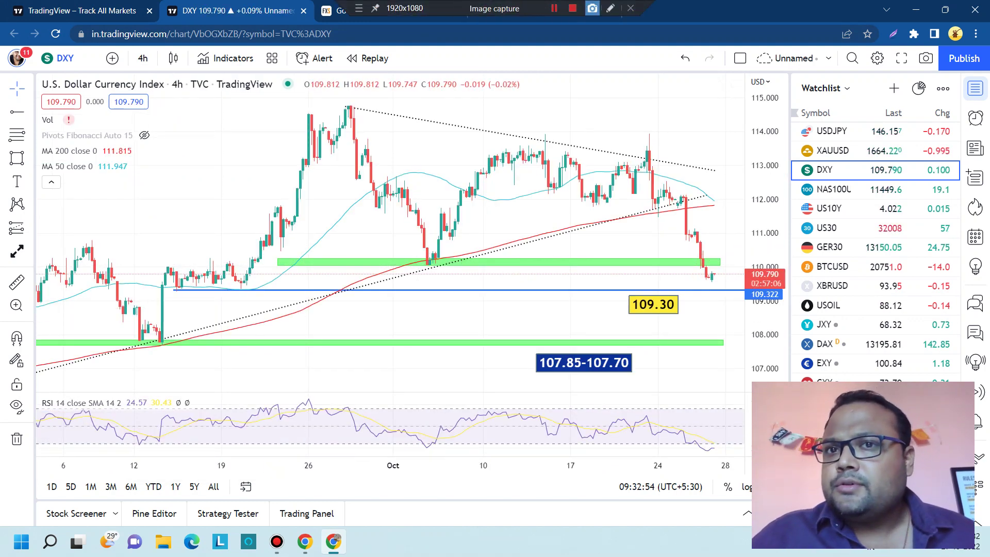
# - Handwrite 109.30 with the pen just below the blue support line on the DXY chart
pyautogui.hotkey('ctrl', 'shift', '1')
pyautogui.moveTo(390, 292)
pyautogui.mouseDown()
pyautogui.moveTo(392, 334)
pyautogui.moveTo(410, 295)
pyautogui.moveTo(460, 300)
pyautogui.moveTo(464, 323)
pyautogui.mouseUp()
pyautogui.click(475, 317)
pyautogui.moveTo(491, 278)
pyautogui.mouseDown()
pyautogui.moveTo(501, 272)
pyautogui.moveTo(522, 315)
pyautogui.moveTo(539, 305)
pyautogui.moveTo(538, 285)
pyautogui.mouseUp()
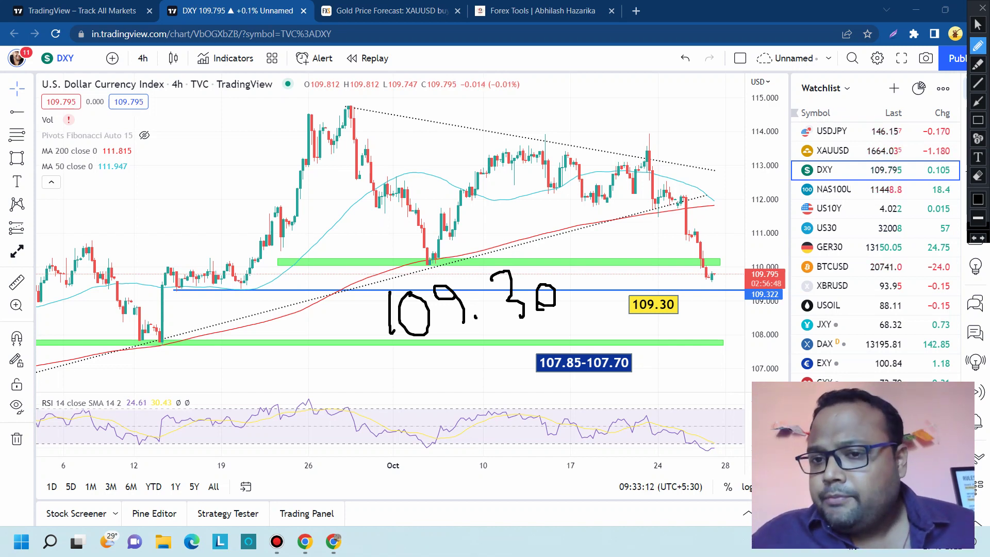
# - Circle the 107.85-107.70 and 109.30 labels on the DXY chart, and close the annotation layer
pyautogui.moveTo(624, 335)
pyautogui.mouseDown()
pyautogui.moveTo(527, 335)
pyautogui.moveTo(536, 383)
pyautogui.moveTo(651, 393)
pyautogui.moveTo(636, 334)
pyautogui.mouseUp()
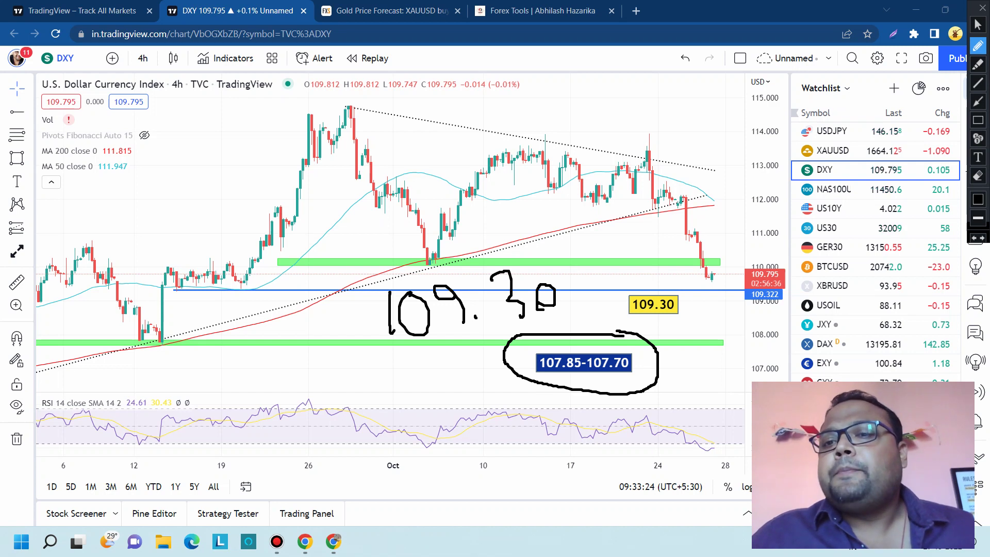
pyautogui.moveTo(681, 282)
pyautogui.mouseDown()
pyautogui.moveTo(615, 306)
pyautogui.moveTo(738, 316)
pyautogui.moveTo(630, 281)
pyautogui.mouseUp()
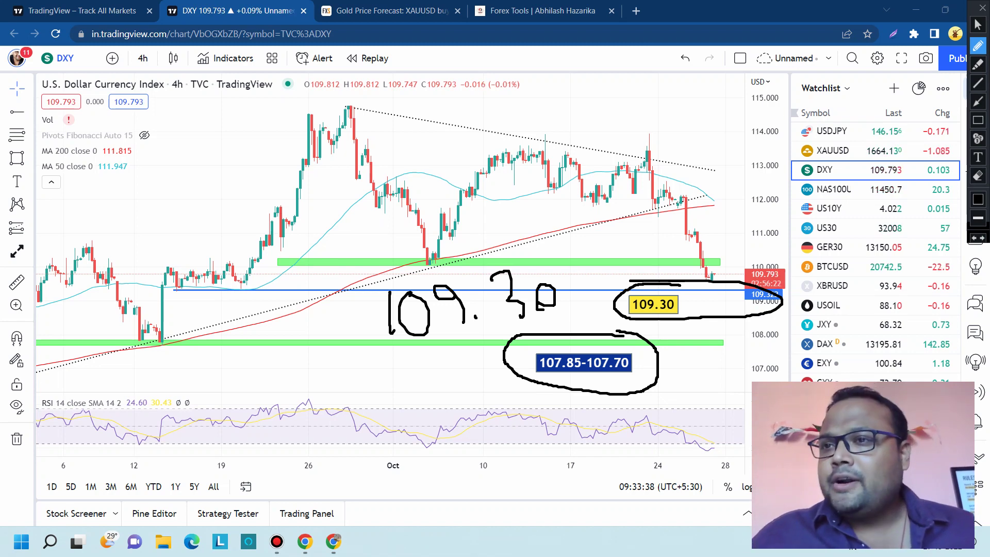
pyautogui.click(982, 7)
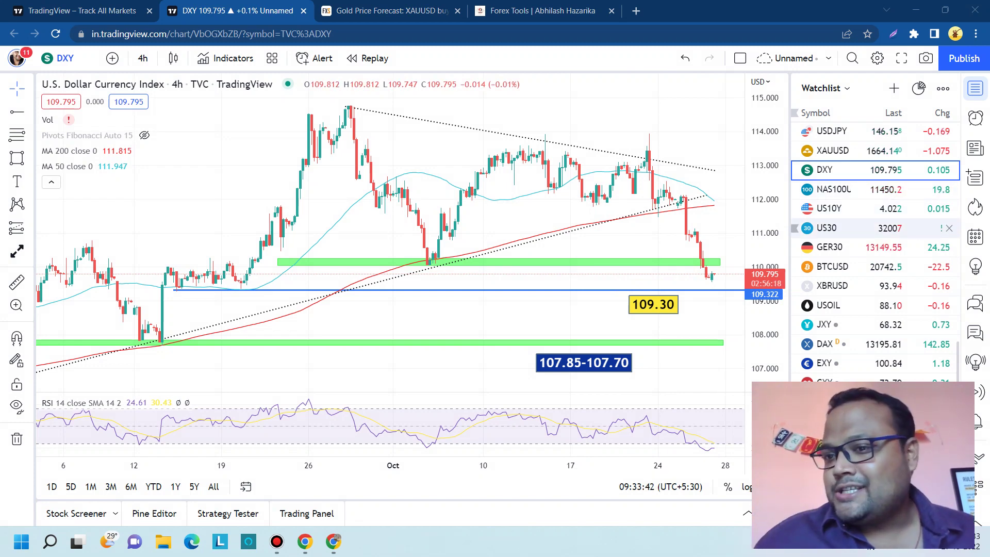
# - Open the US10Y chart from the watchlist and examine its 4-hour price action around the green zone
pyautogui.click(830, 209)
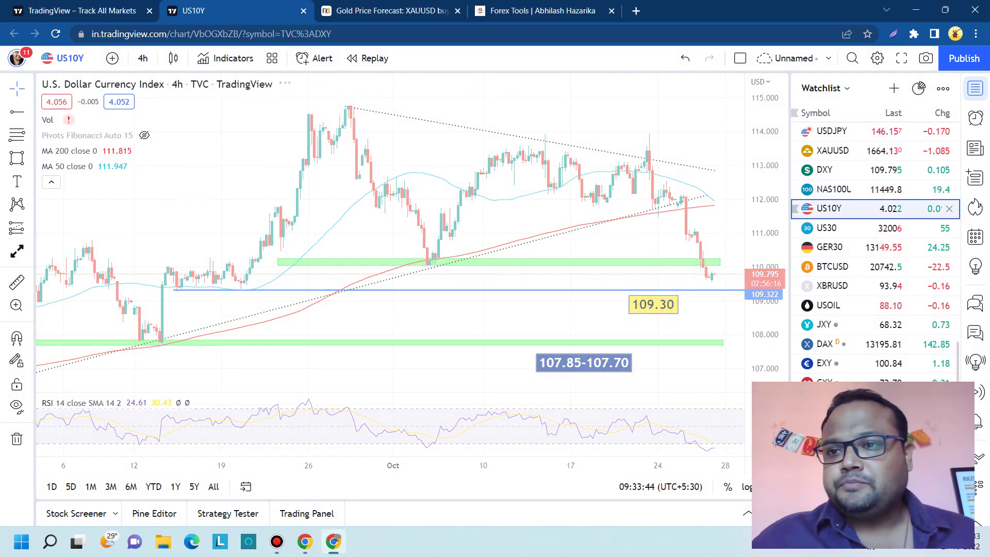
pyautogui.scroll(2, 281, 137)
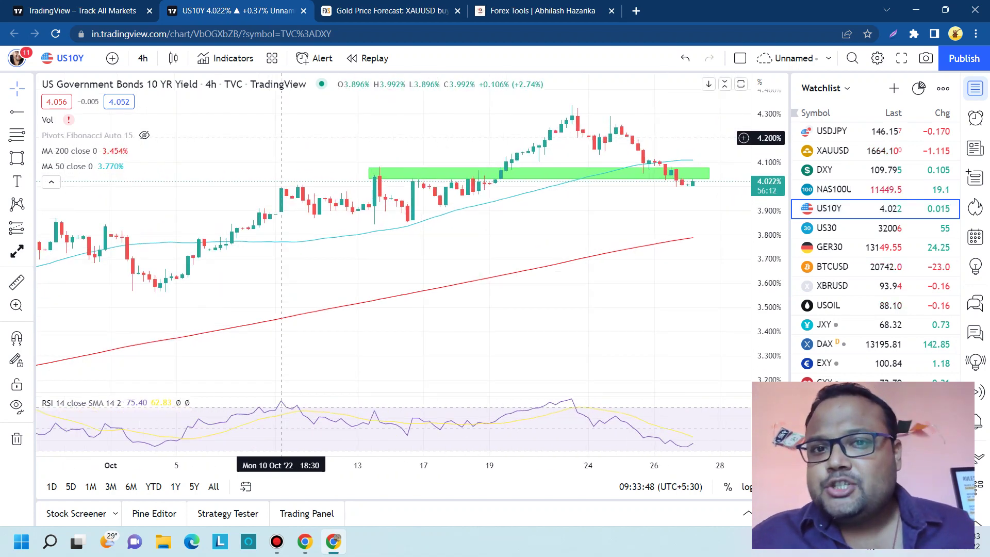
pyautogui.scroll(-2, 281, 137)
pyautogui.scroll(-2, 300, 133)
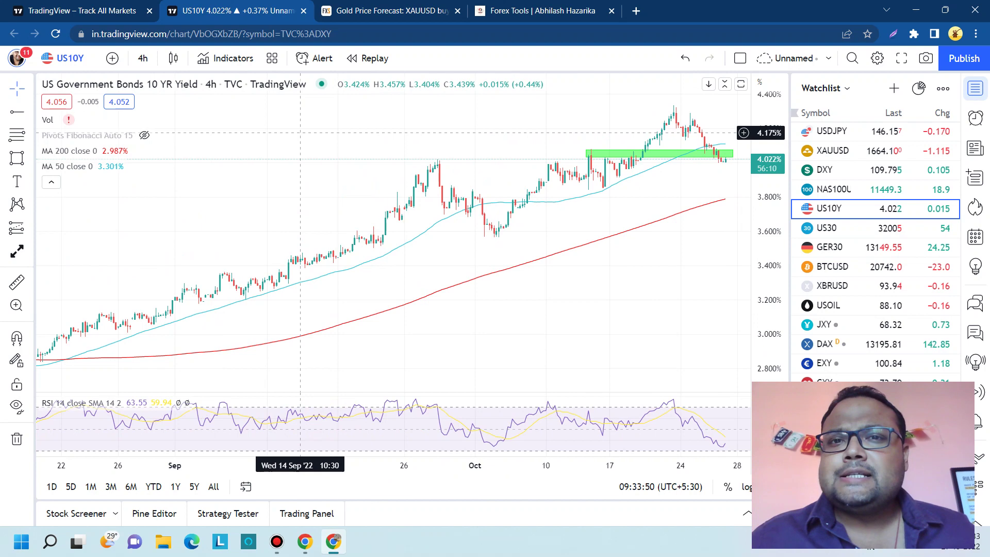
pyautogui.scroll(2, 300, 133)
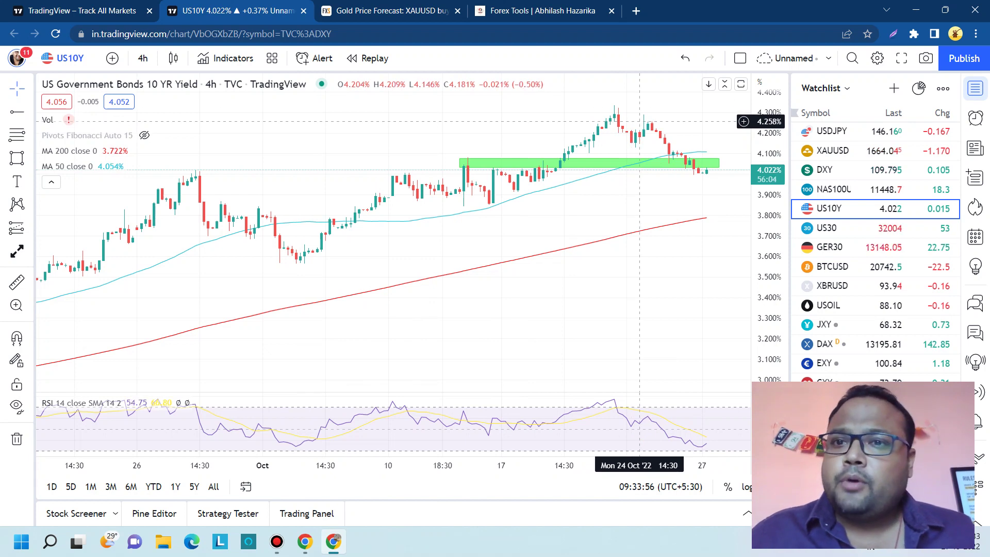
pyautogui.scroll(-3, 639, 121)
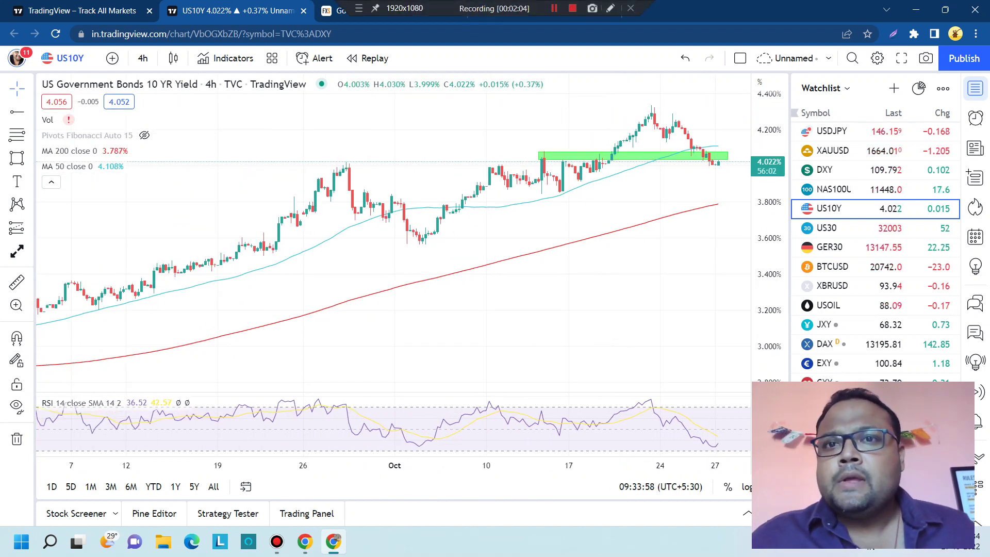
# - Handwrite R = S with the annotation pen below the US10Y price curve
pyautogui.click(610, 9)
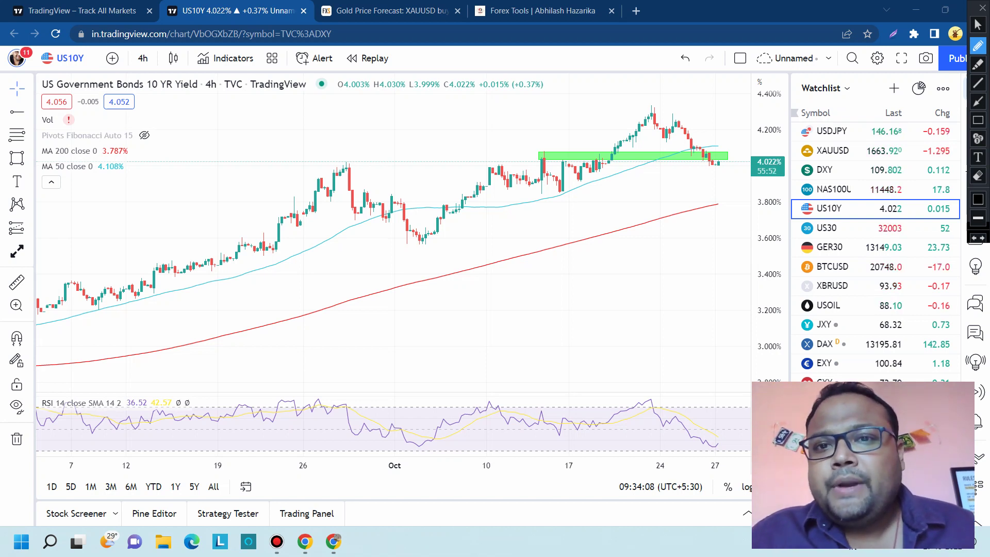
pyautogui.moveTo(409, 297)
pyautogui.mouseDown()
pyautogui.moveTo(402, 349)
pyautogui.moveTo(543, 335)
pyautogui.mouseUp()
pyautogui.moveTo(577, 313); pyautogui.dragTo(544, 352)
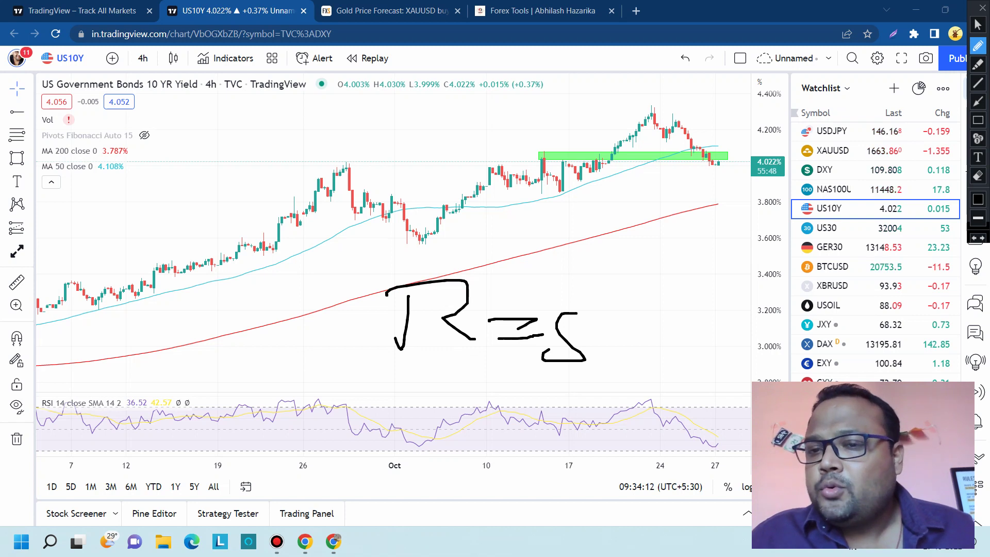
# - Outline the green US10Y zone, sketch an upward arrow from the latest candles, and close the annotation layer
pyautogui.moveTo(540, 155)
pyautogui.mouseDown()
pyautogui.moveTo(721, 151)
pyautogui.moveTo(746, 162)
pyautogui.moveTo(532, 156)
pyautogui.mouseUp()
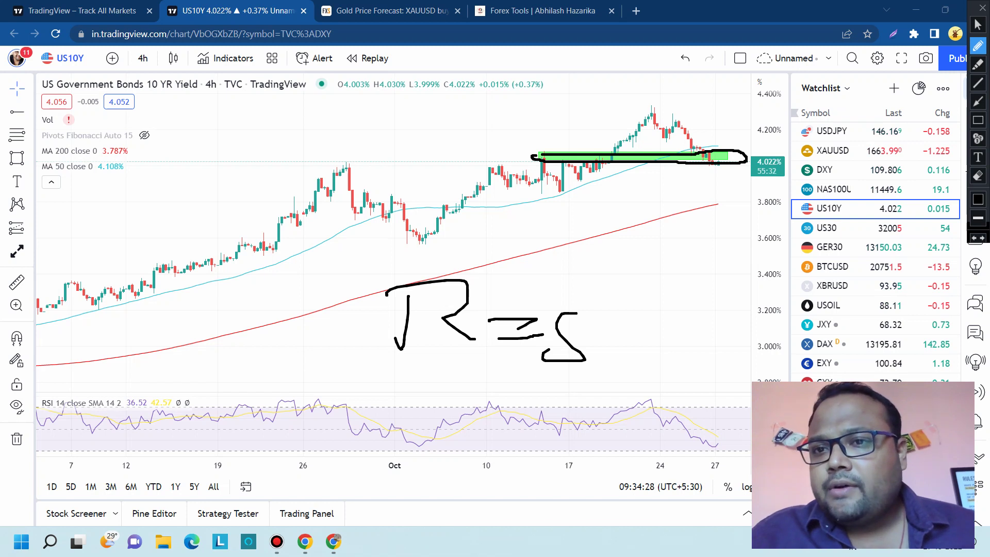
pyautogui.moveTo(741, 124); pyautogui.dragTo(757, 132)
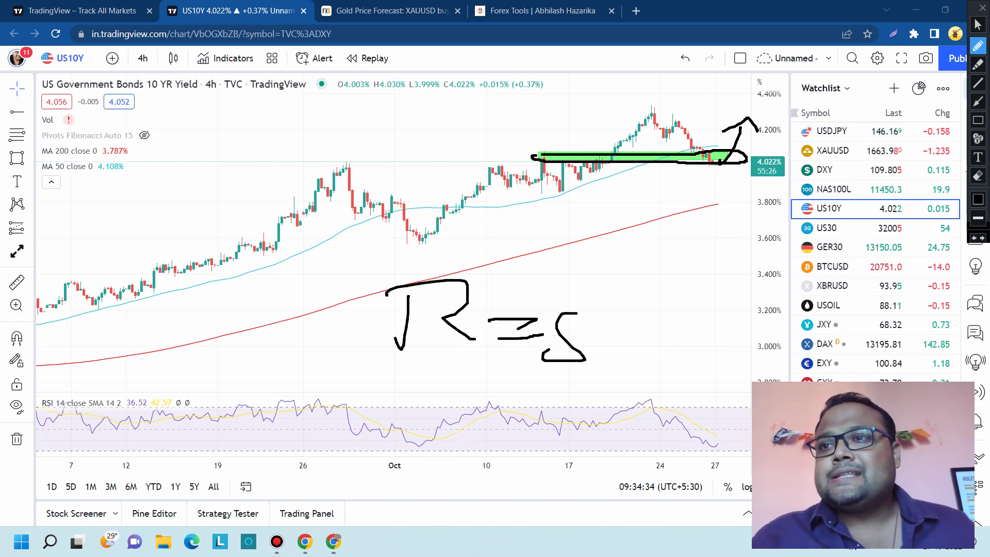
pyautogui.click(978, 7)
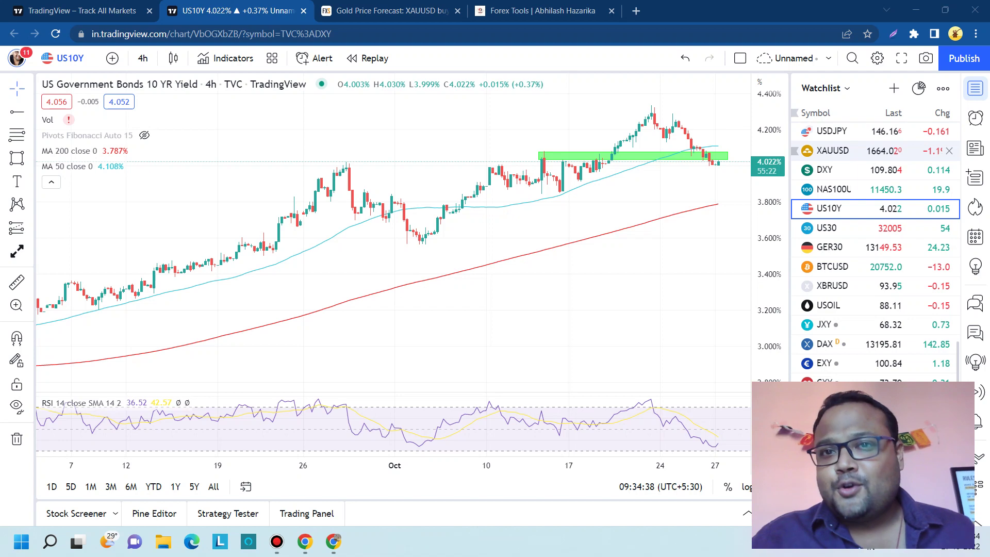
# - Review the economic calendar on the Forex Tools page and the headline of the FXStreet gold price forecast
pyautogui.hotkey('ctrl', '4')
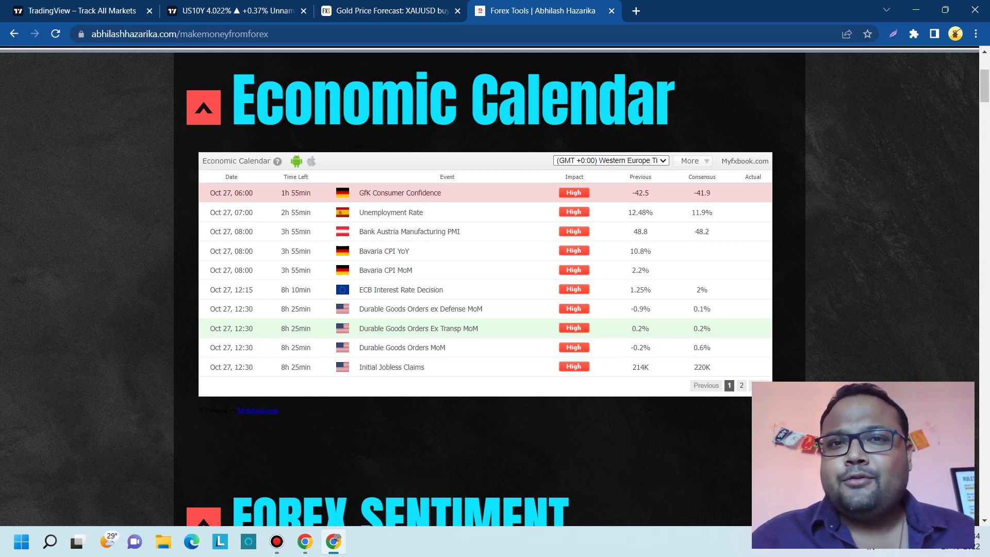
pyautogui.hotkey('ctrl', 'shift', 'Tab')
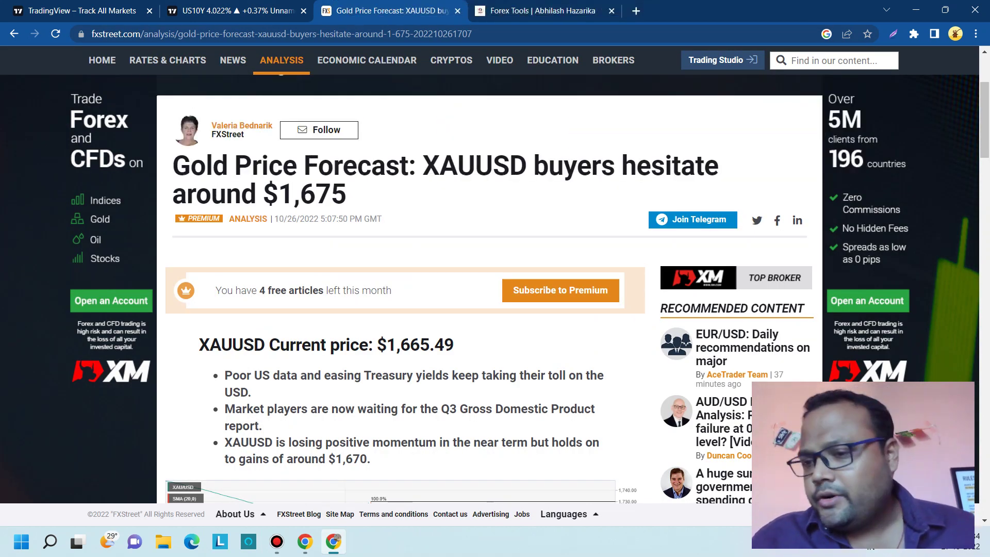
pyautogui.moveTo(173, 166); pyautogui.dragTo(510, 166)
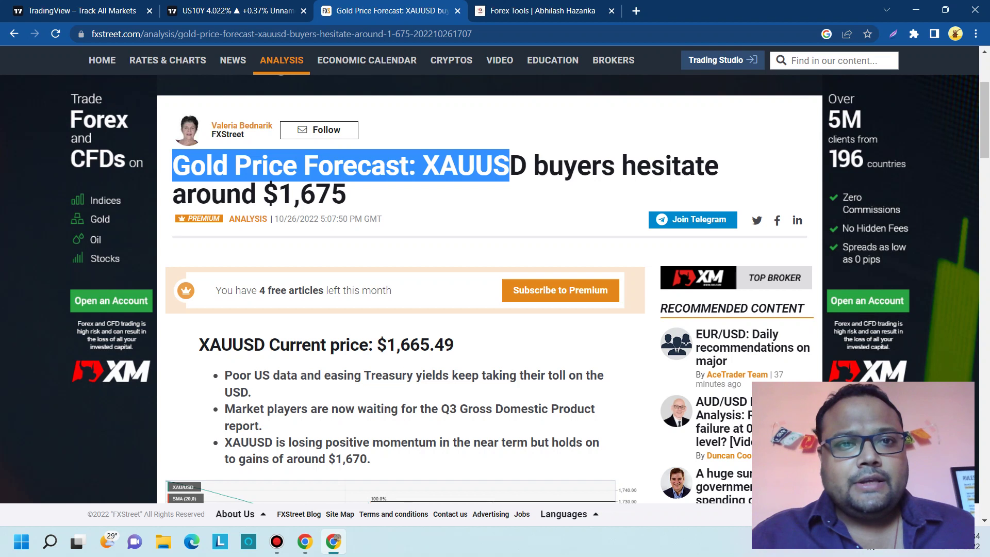
pyautogui.click(509, 166)
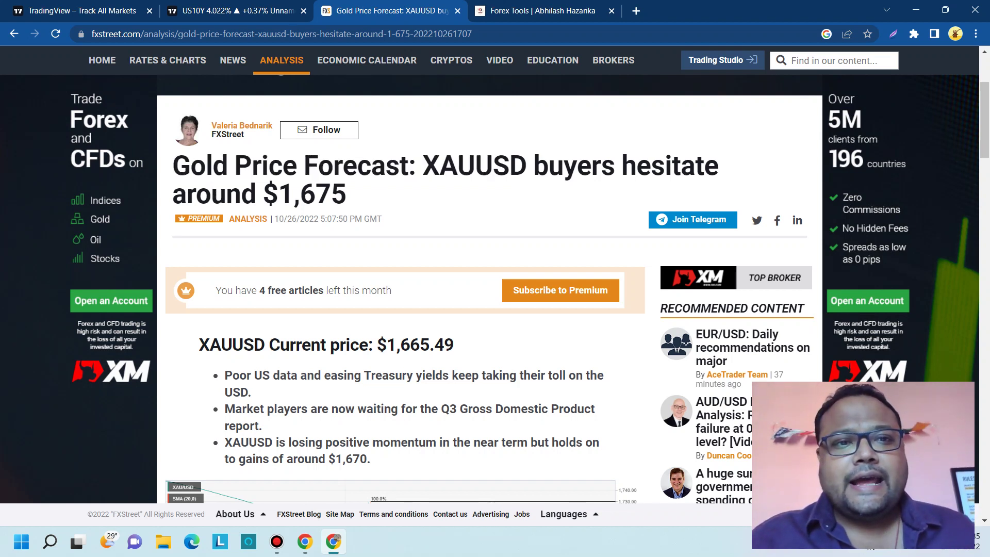
# - Return to the TradingView chart, open XAUUSD, and examine its 4-hour resistance zones, Fibonacci levels and earlier price history
pyautogui.hotkey('ctrl', 'shift', 'Tab')
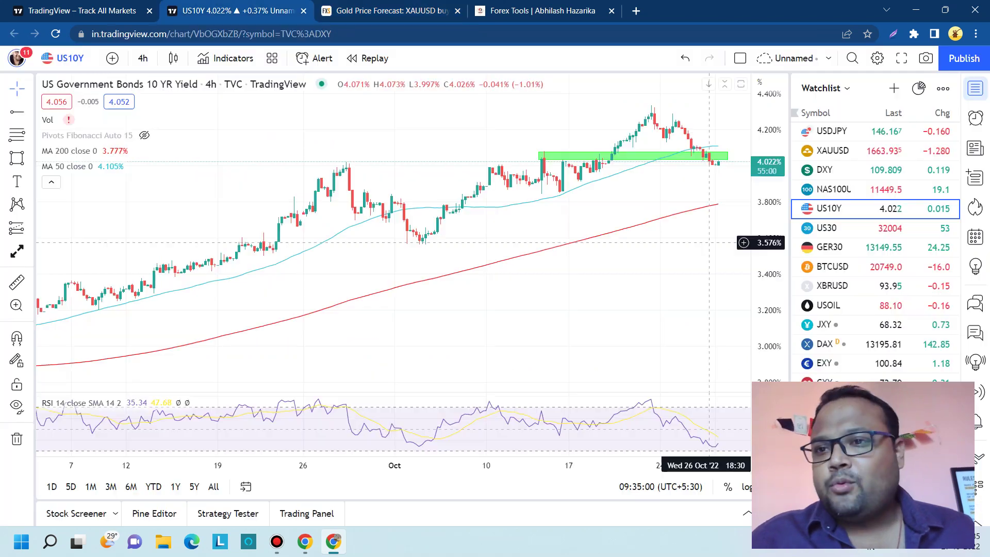
pyautogui.click(832, 150)
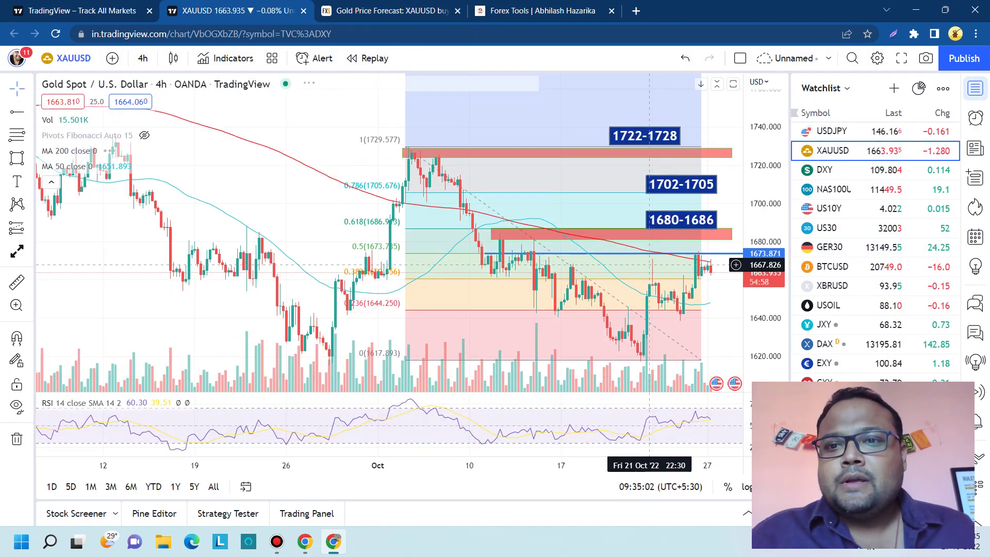
pyautogui.scroll(2, 648, 266)
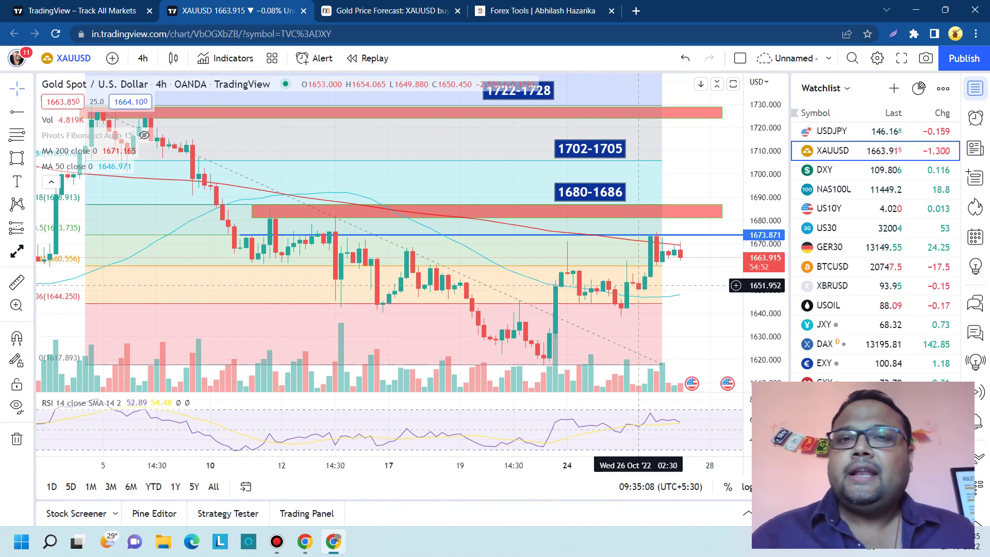
pyautogui.scroll(-2, 638, 286)
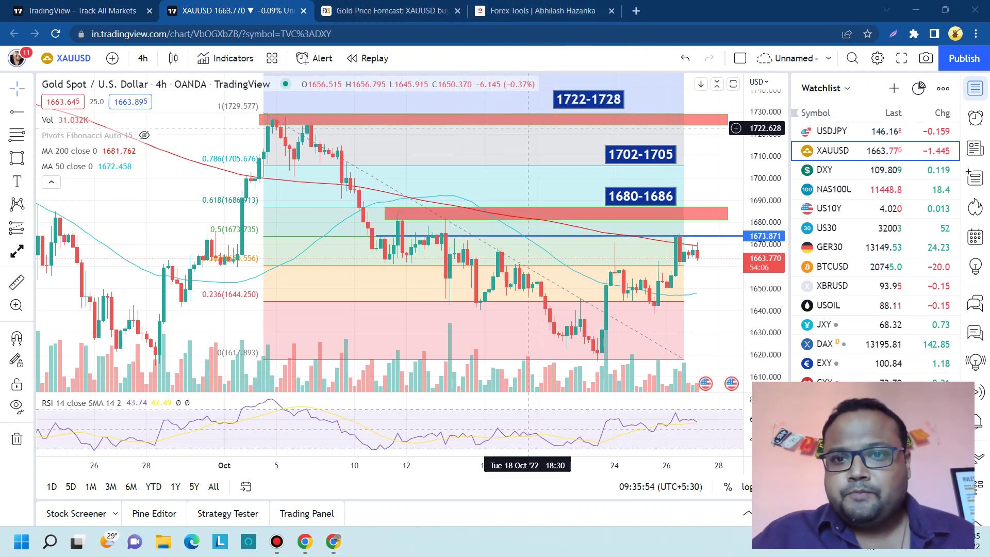
pyautogui.scroll(-1, 528, 128)
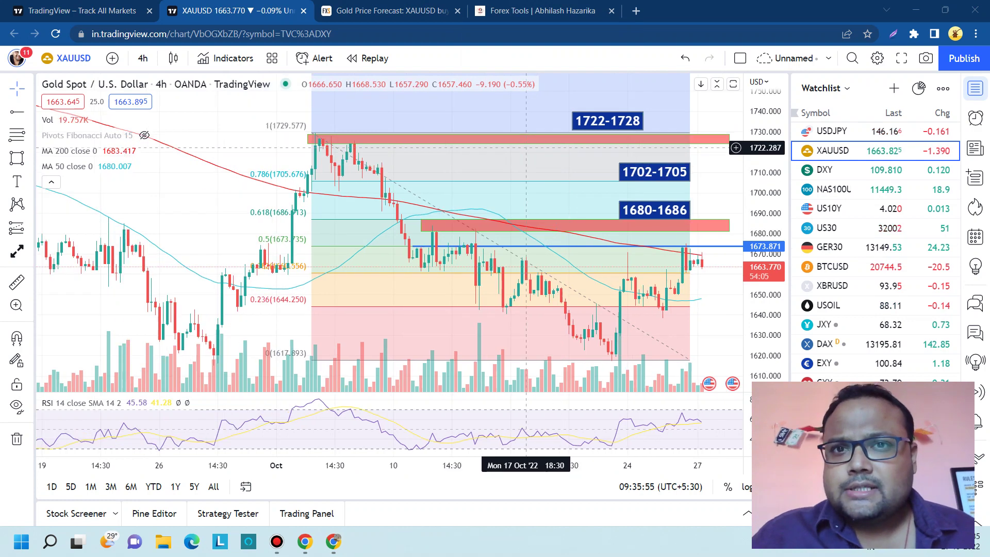
pyautogui.scroll(-5, 425, 179)
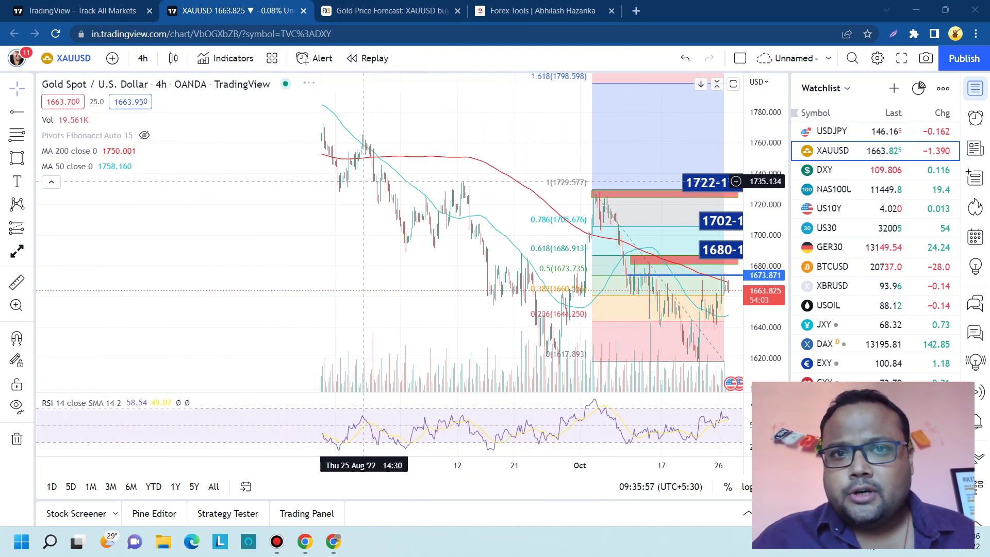
pyautogui.scroll(-4, 364, 181)
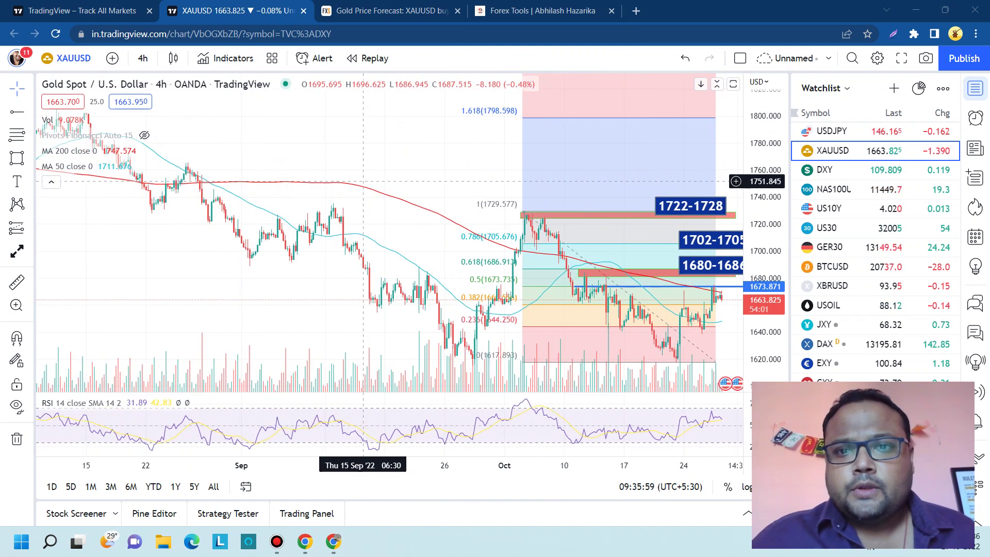
pyautogui.scroll(-4, 370, 181)
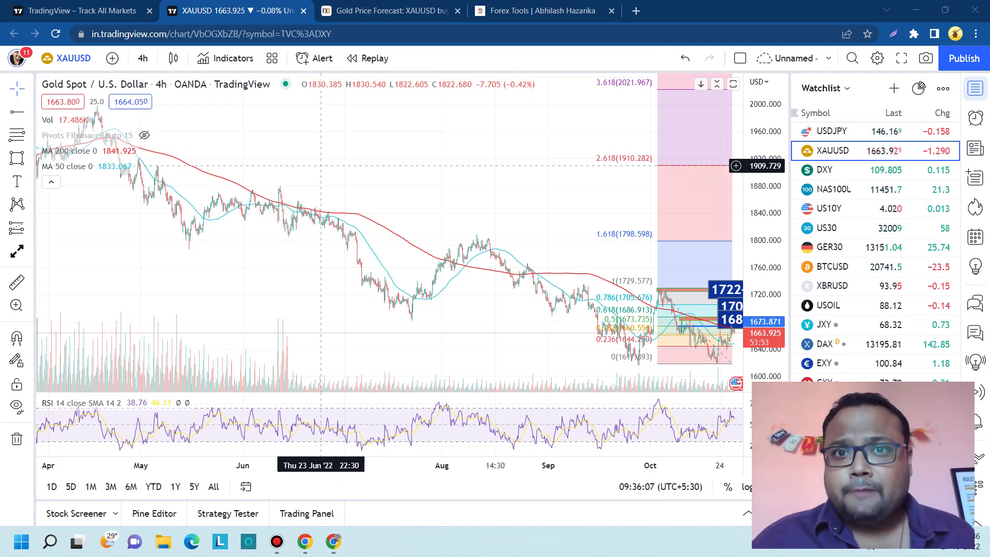
# - Sketch a long falling curve with a sharp rebound over the May-to-August XAUUSD prices, and close the annotation layer
pyautogui.click(609, 9)
pyautogui.moveTo(172, 162)
pyautogui.mouseDown()
pyautogui.moveTo(470, 415)
pyautogui.moveTo(540, 283)
pyautogui.mouseUp()
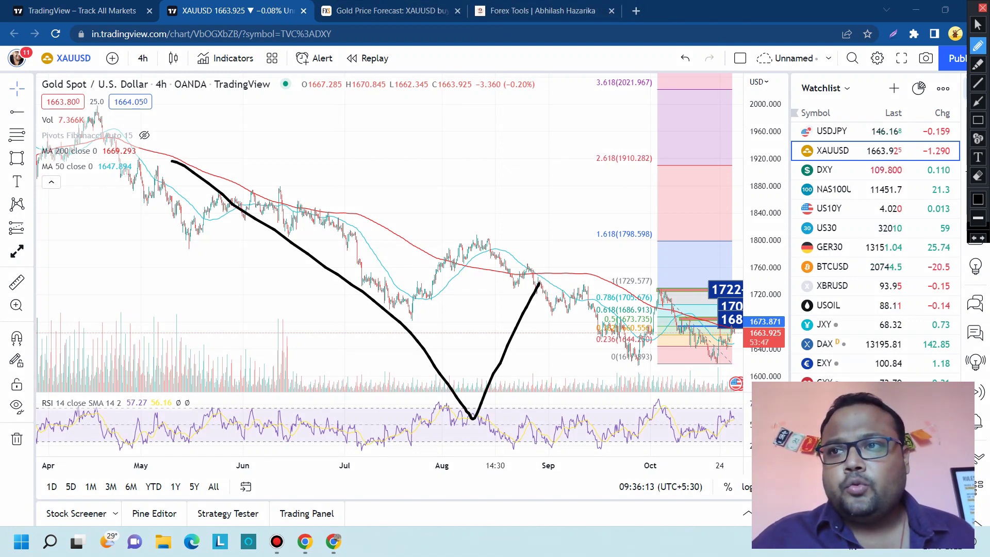
pyautogui.click(982, 7)
# - Examine the XAUUSD 4-hour price history since late 2021 and the October resistance zones around 1680-1686, 1702-1705 and 1722-1728
pyautogui.scroll(-4, 222, 271)
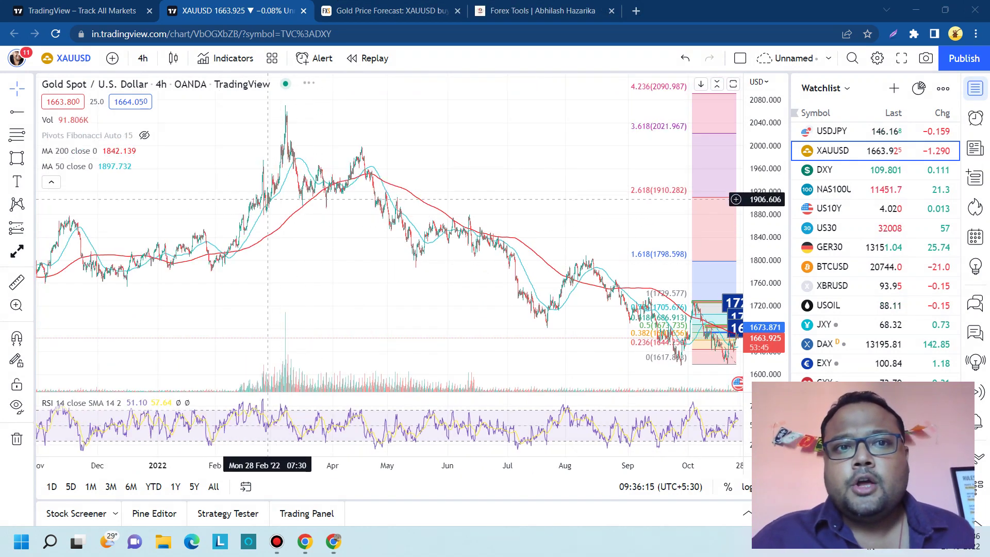
pyautogui.scroll(10, 267, 199)
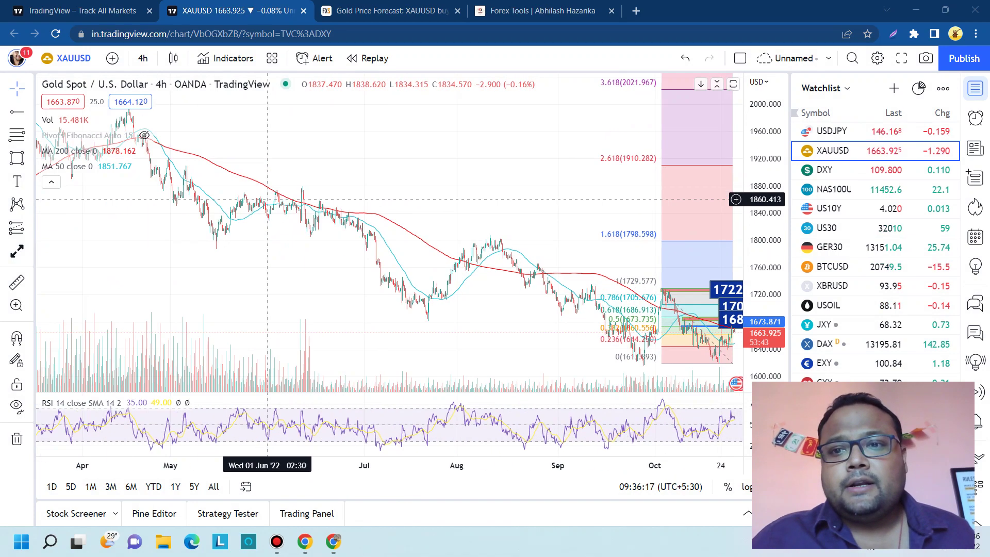
pyautogui.scroll(2, 266, 199)
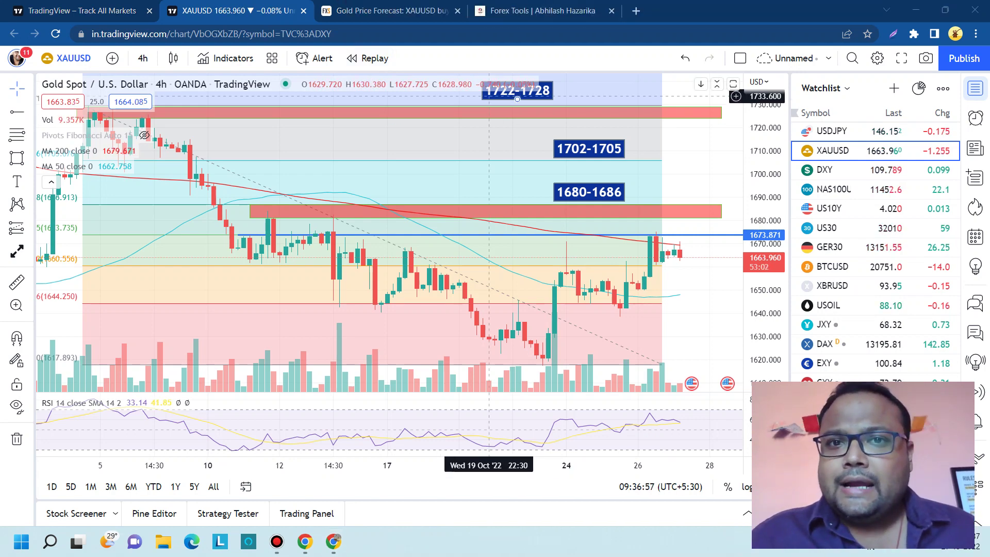
pyautogui.scroll(-3, 431, 133)
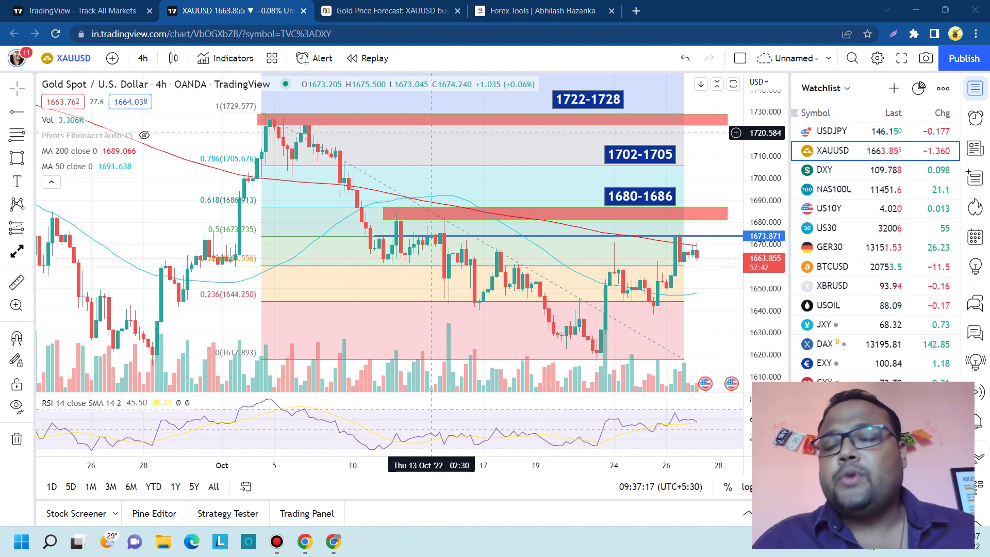
pyautogui.click(422, 114)
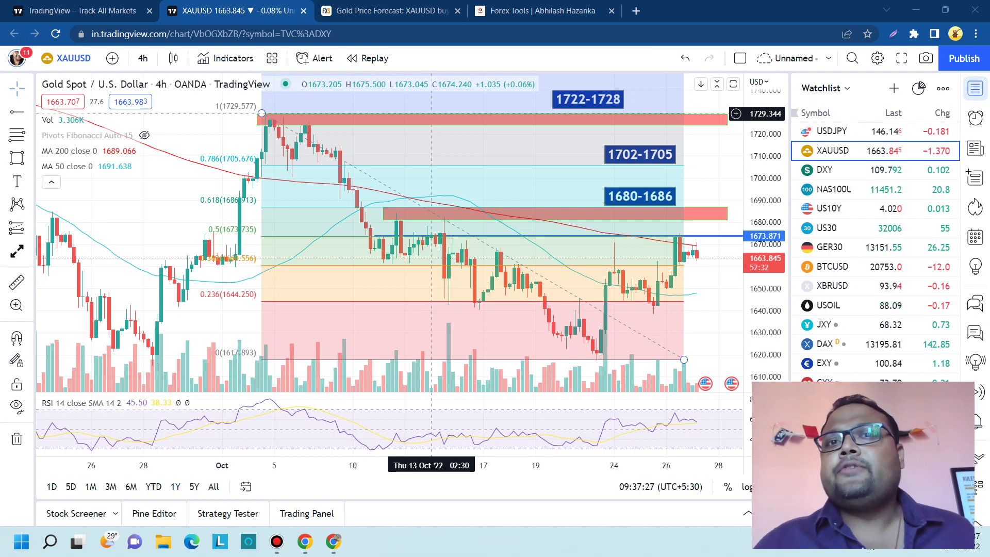
# - Open the screen annotation layer and circle the 1722-1728 resistance label in black
pyautogui.moveTo(495, 8)
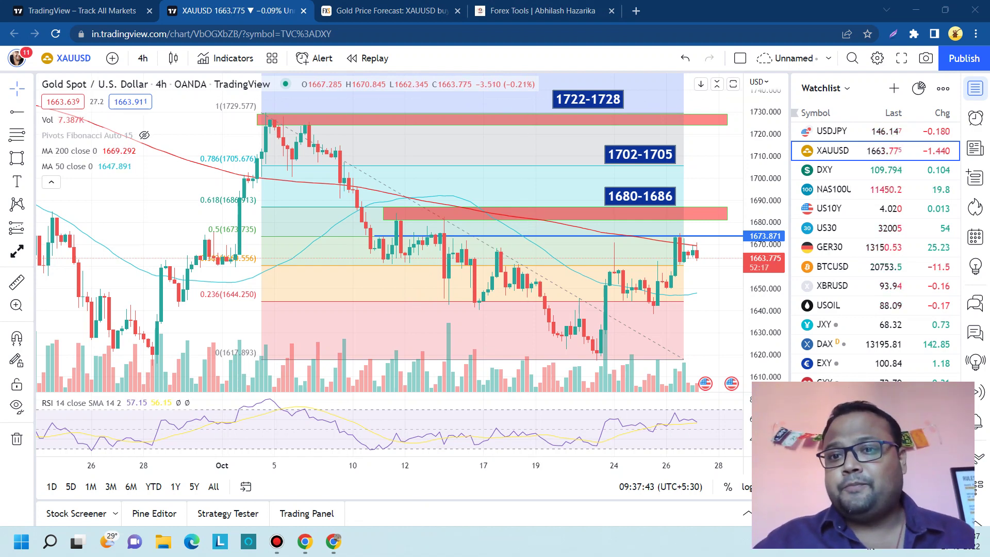
pyautogui.click(610, 8)
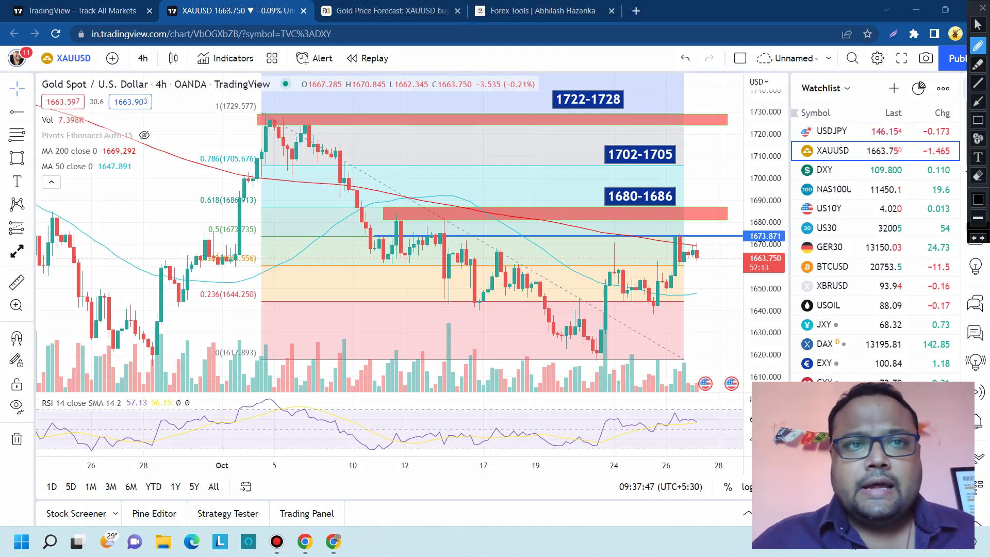
pyautogui.moveTo(516, 83)
pyautogui.mouseDown()
pyautogui.moveTo(631, 88)
pyautogui.moveTo(608, 116)
pyautogui.moveTo(487, 99)
pyautogui.moveTo(531, 83)
pyautogui.mouseUp()
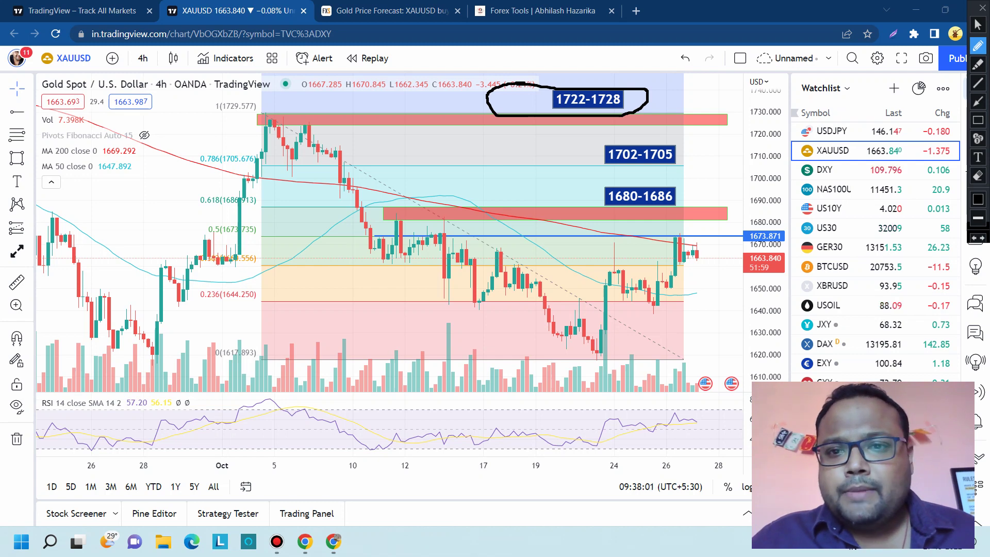
# - Handwrite a circled 1675 in black over the early-October candles and draw a short line along the 1673.871 level
pyautogui.moveTo(214, 269); pyautogui.dragTo(227, 359)
pyautogui.moveTo(260, 259)
pyautogui.mouseDown()
pyautogui.moveTo(247, 313)
pyautogui.moveTo(316, 298)
pyautogui.moveTo(317, 313)
pyautogui.mouseUp()
pyautogui.moveTo(292, 293); pyautogui.dragTo(308, 287)
pyautogui.moveTo(374, 263)
pyautogui.mouseDown()
pyautogui.moveTo(345, 304)
pyautogui.moveTo(361, 332)
pyautogui.mouseUp()
pyautogui.moveTo(398, 256)
pyautogui.mouseDown()
pyautogui.moveTo(325, 226)
pyautogui.moveTo(232, 397)
pyautogui.moveTo(386, 383)
pyautogui.moveTo(401, 266)
pyautogui.mouseUp()
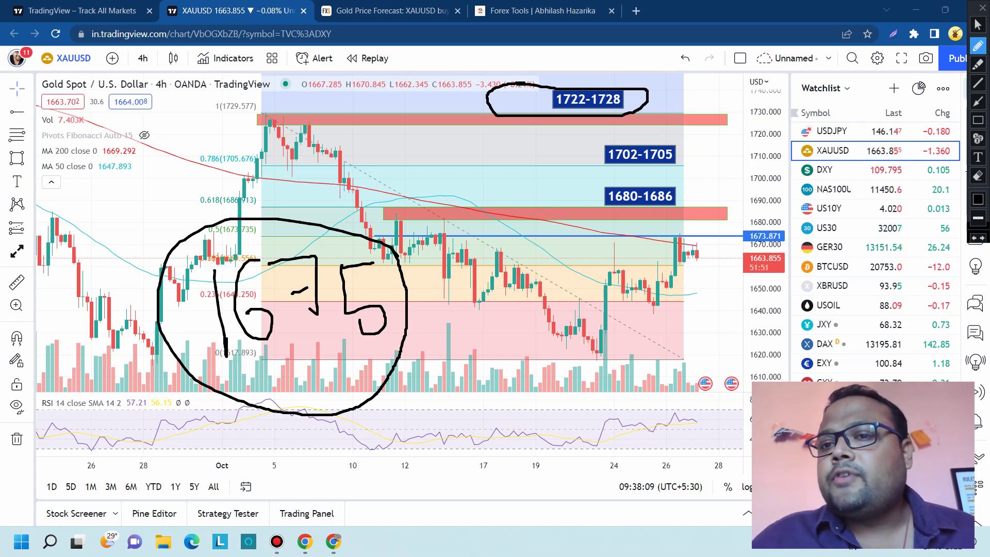
pyautogui.moveTo(621, 235); pyautogui.dragTo(738, 231)
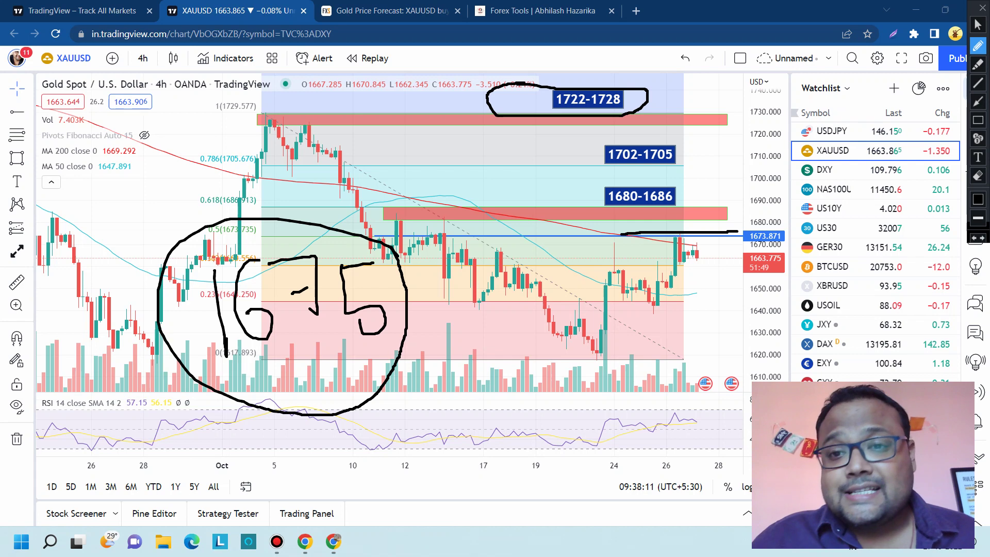
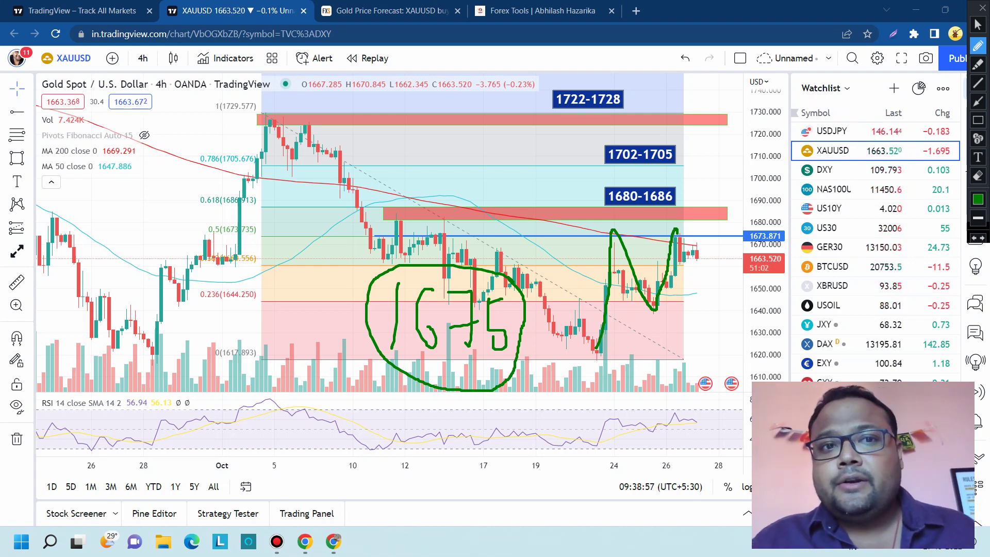
# - Mark the early-October high and the October 21 low area with short green horizontal lines, and close the annotation layer
pyautogui.moveTo(249, 125); pyautogui.dragTo(349, 115)
pyautogui.moveTo(542, 336); pyautogui.dragTo(622, 338)
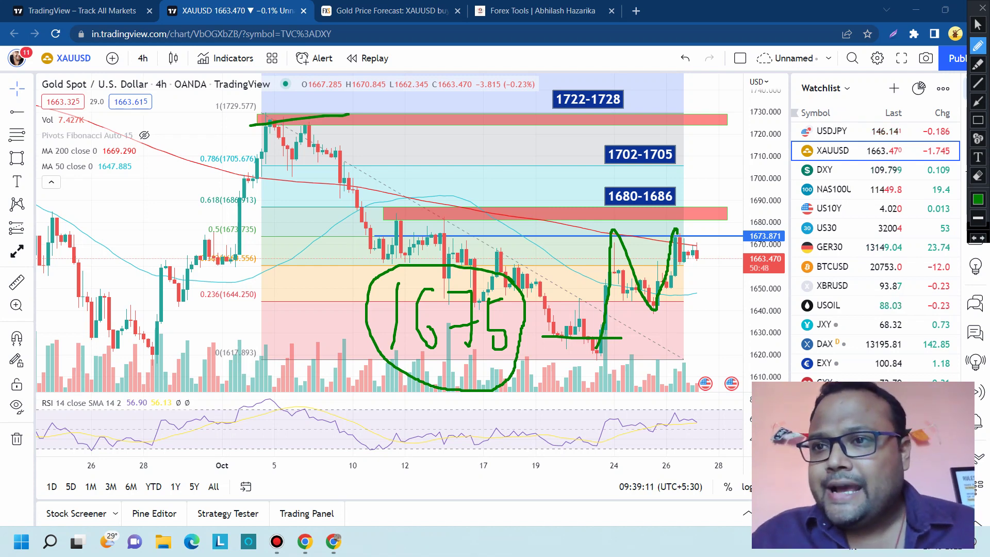
pyautogui.click(978, 7)
# - Handwrite 1675 in green over the mid-October candles with a large circle around it, and close the annotation layer
pyautogui.scroll(4, 657, 313)
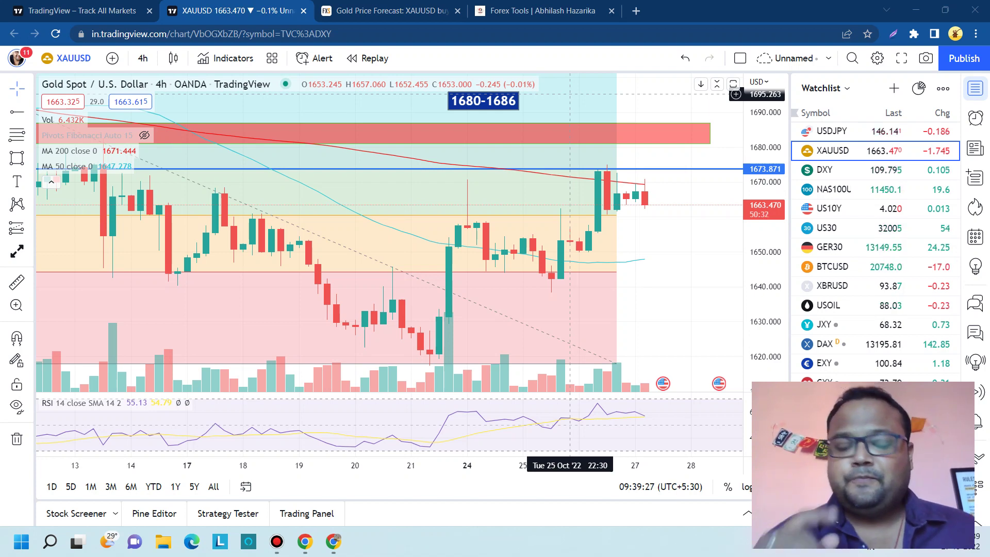
pyautogui.scroll(-3, 387, 232)
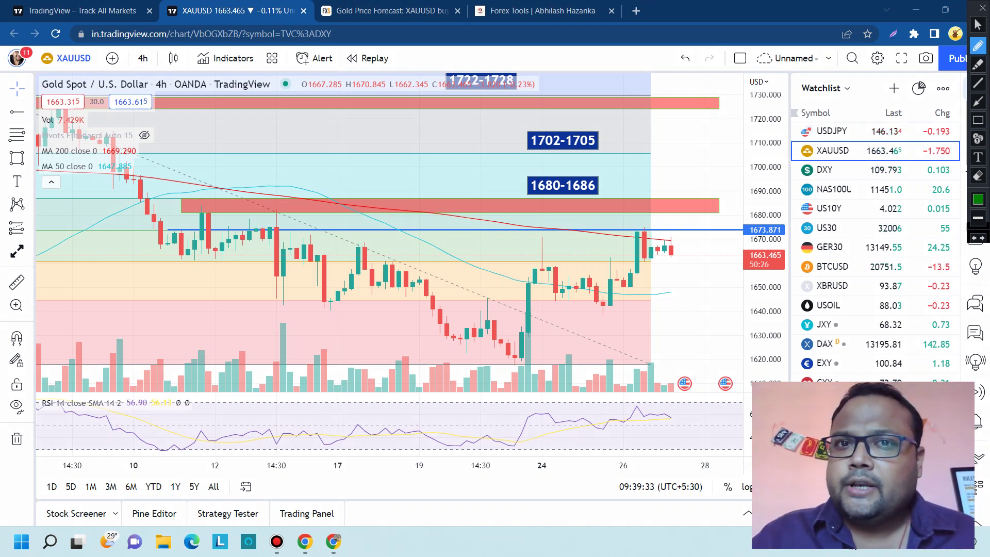
pyautogui.moveTo(336, 298); pyautogui.dragTo(350, 375)
pyautogui.moveTo(397, 291)
pyautogui.mouseDown()
pyautogui.moveTo(392, 356)
pyautogui.moveTo(390, 333)
pyautogui.mouseUp()
pyautogui.moveTo(417, 295)
pyautogui.mouseDown()
pyautogui.moveTo(446, 292)
pyautogui.moveTo(446, 334)
pyautogui.mouseUp()
pyautogui.moveTo(428, 321)
pyautogui.mouseDown()
pyautogui.moveTo(460, 311)
pyautogui.moveTo(466, 297)
pyautogui.moveTo(475, 345)
pyautogui.mouseUp()
pyautogui.moveTo(512, 271)
pyautogui.mouseDown()
pyautogui.moveTo(286, 400)
pyautogui.moveTo(515, 332)
pyautogui.mouseUp()
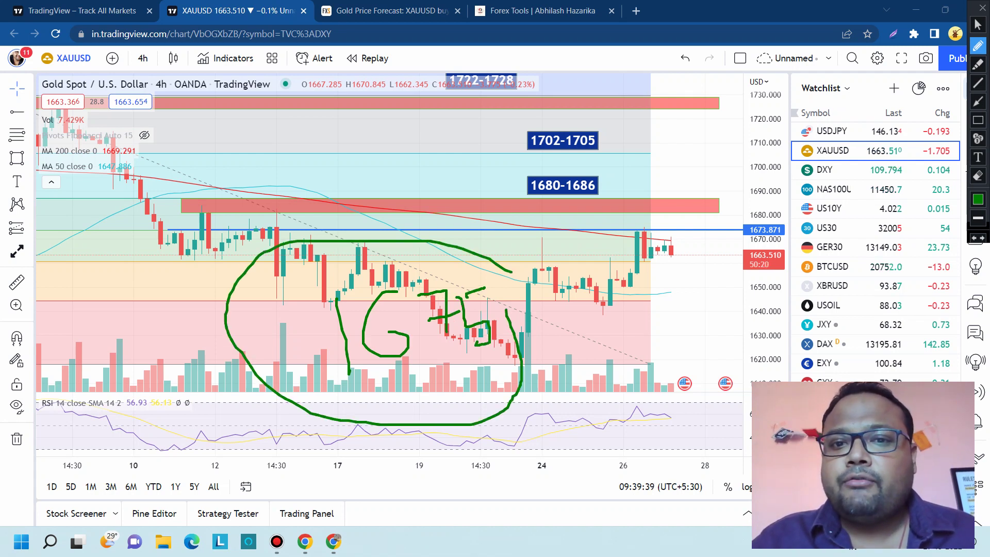
pyautogui.moveTo(485, 263); pyautogui.dragTo(515, 332)
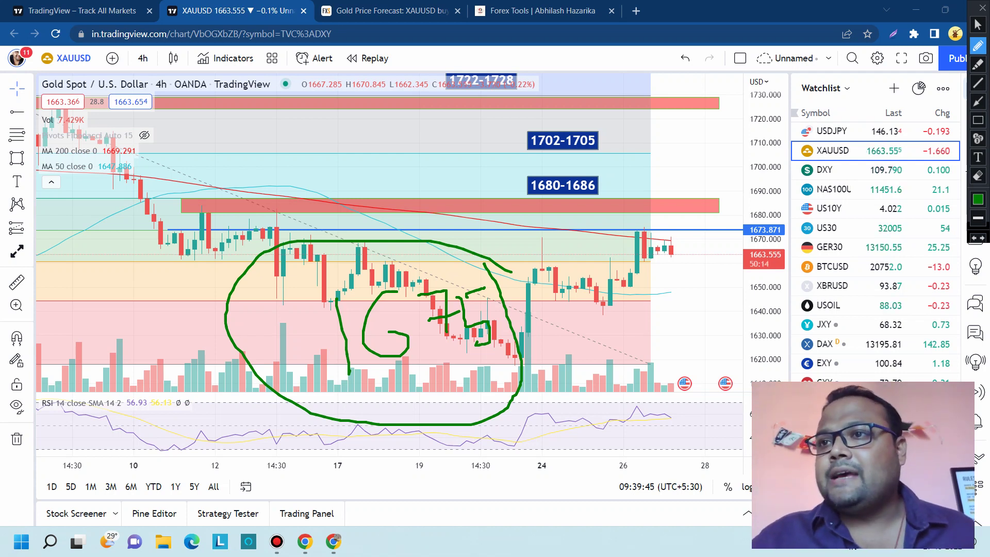
pyautogui.click(982, 8)
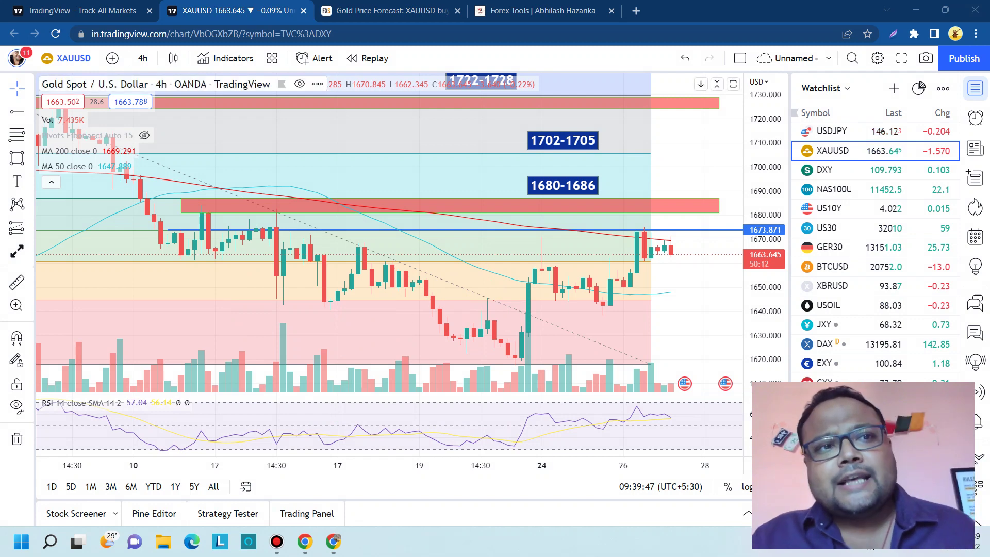
# - On the 15-minute XAUUSD chart, circle the peak at the 1673.871 line in green and sketch a downturn arrow beyond the latest candles
pyautogui.click(142, 58)
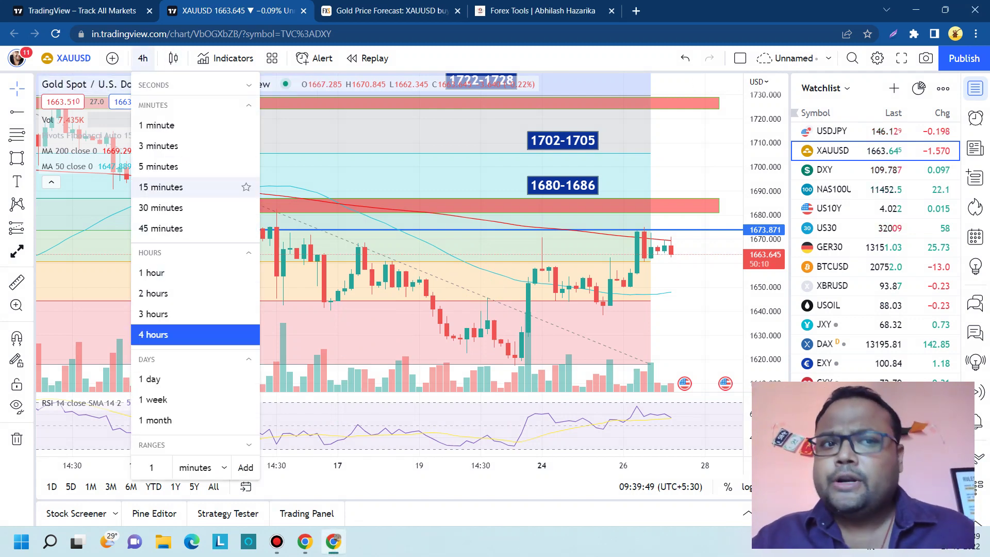
pyautogui.click(161, 187)
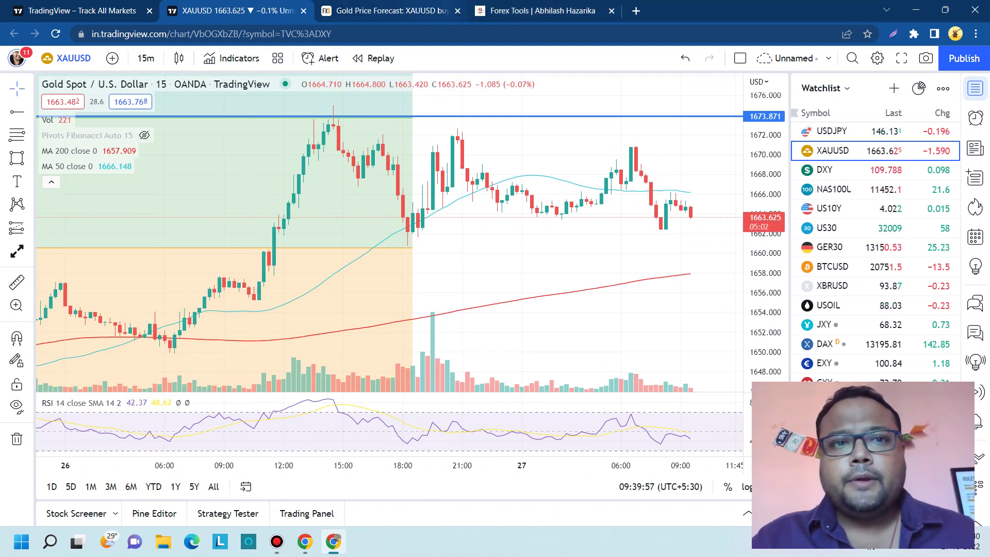
pyautogui.hotkey('ctrl', 'shift', 'd')
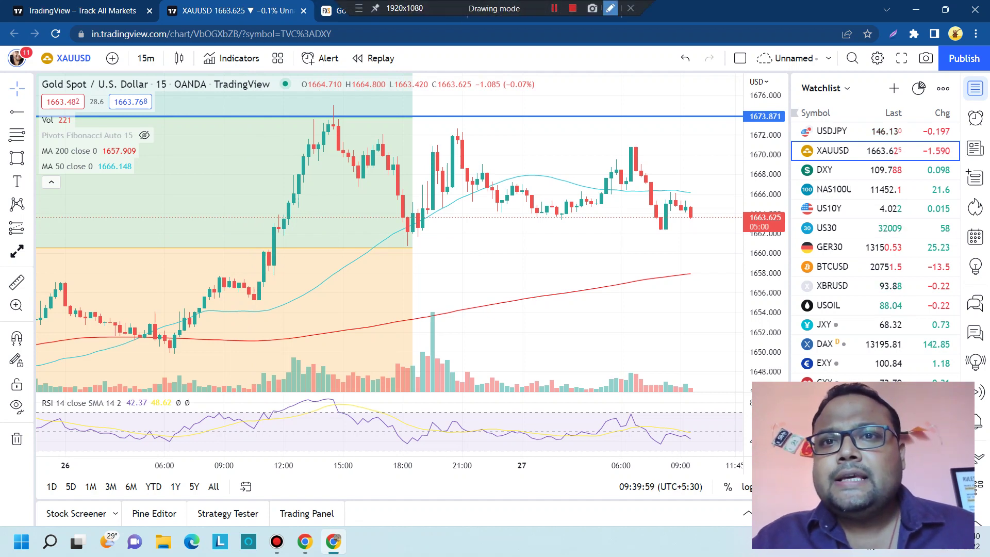
pyautogui.moveTo(367, 96)
pyautogui.mouseDown()
pyautogui.moveTo(335, 142)
pyautogui.moveTo(367, 96)
pyautogui.mouseUp()
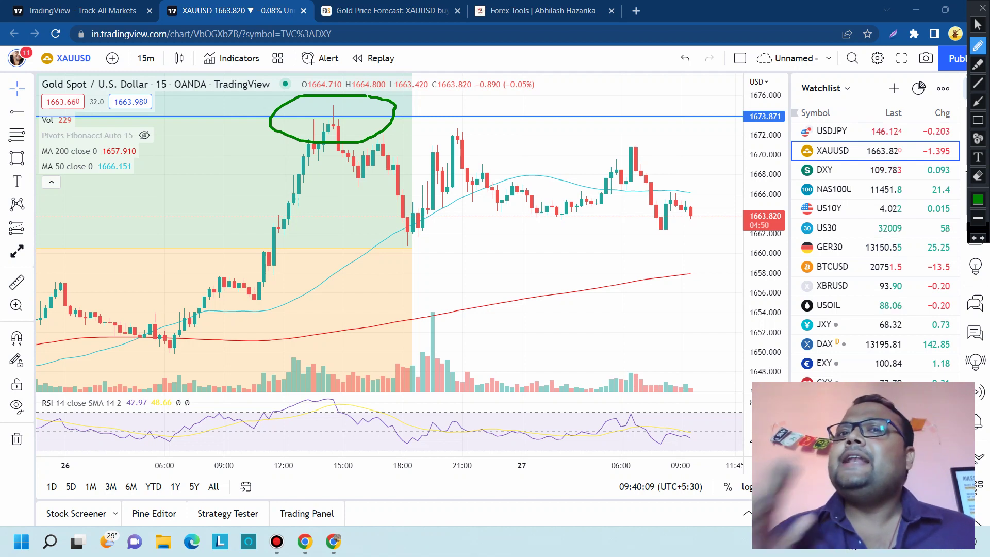
pyautogui.moveTo(661, 120)
pyautogui.mouseDown()
pyautogui.moveTo(711, 123)
pyautogui.moveTo(729, 111)
pyautogui.mouseUp()
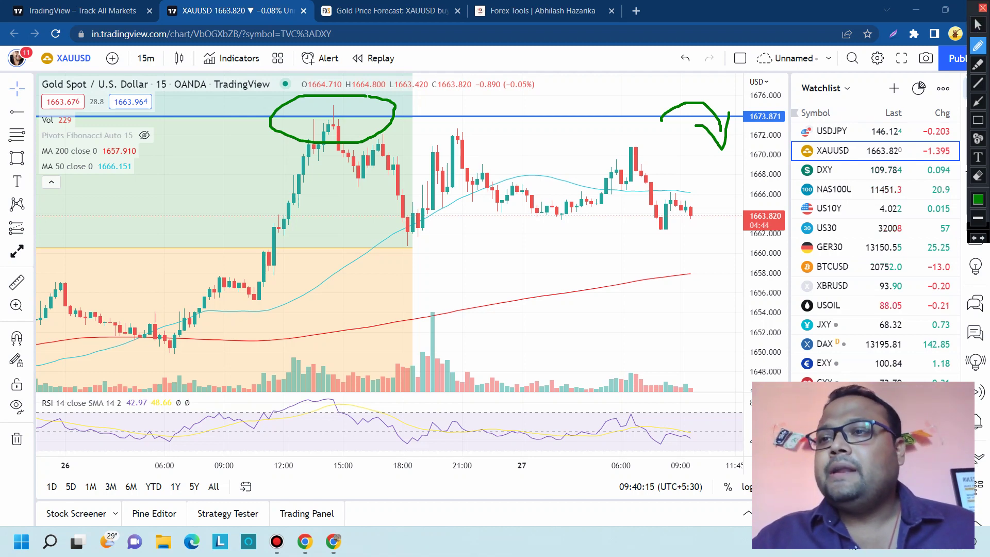
pyautogui.click(978, 7)
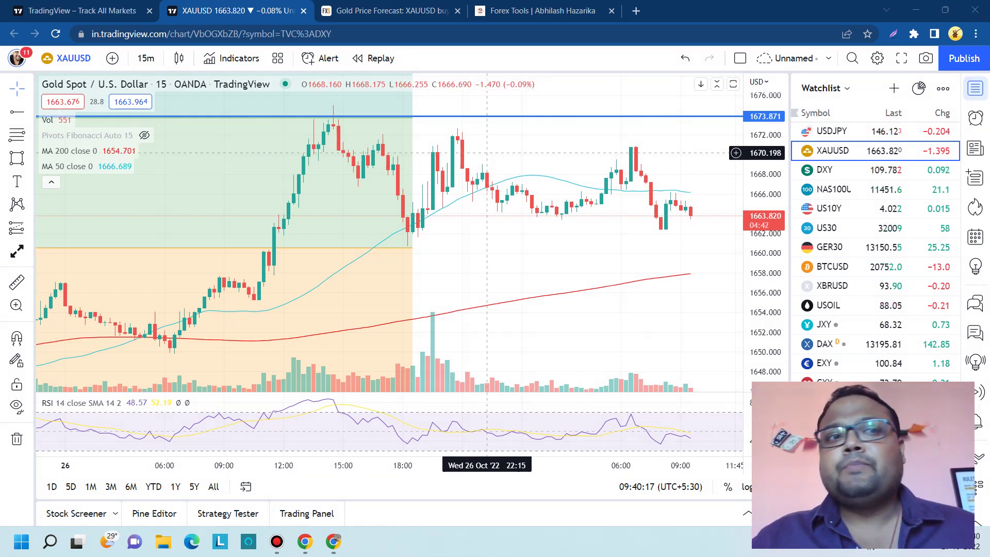
# - Return XAUUSD to the 4-hour timeframe and circle the 1680-1686 resistance label in green
pyautogui.click(146, 58)
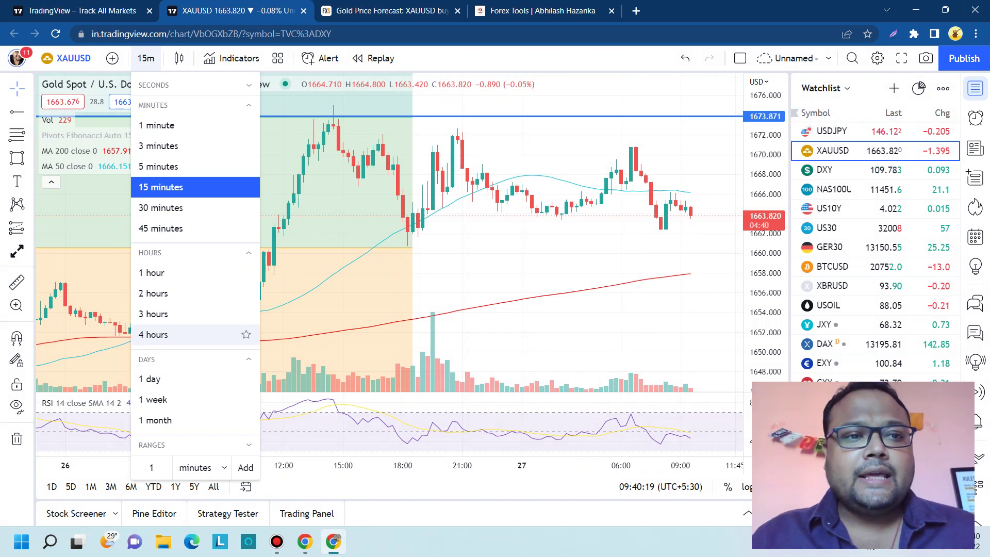
pyautogui.click(153, 334)
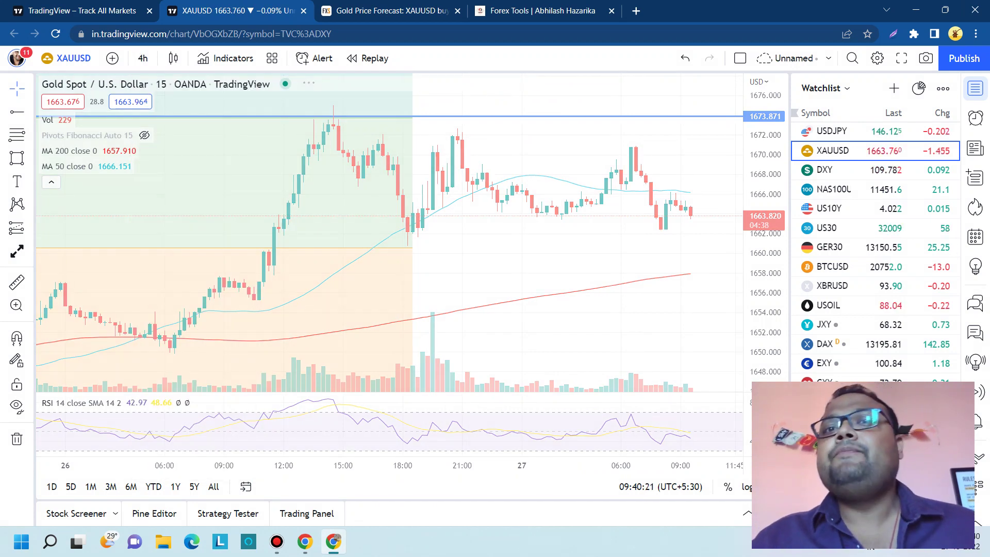
pyautogui.scroll(-3, 372, 314)
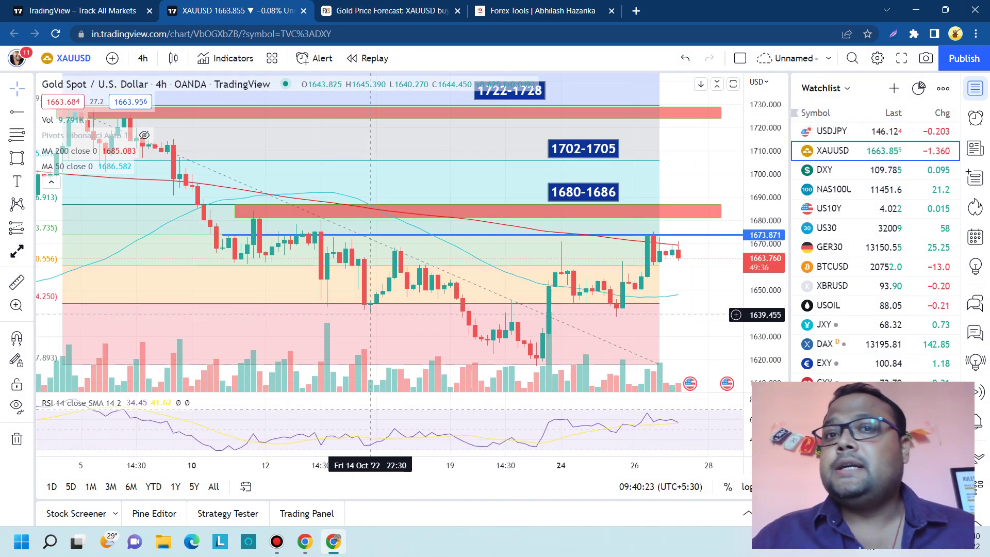
pyautogui.scroll(-3, 366, 314)
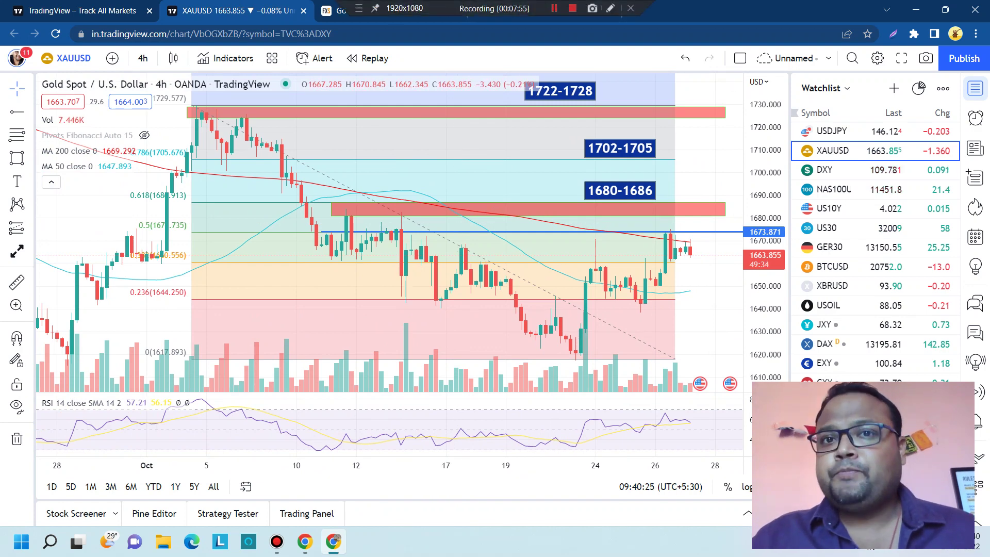
pyautogui.hotkey('ctrl', 'shift', '1')
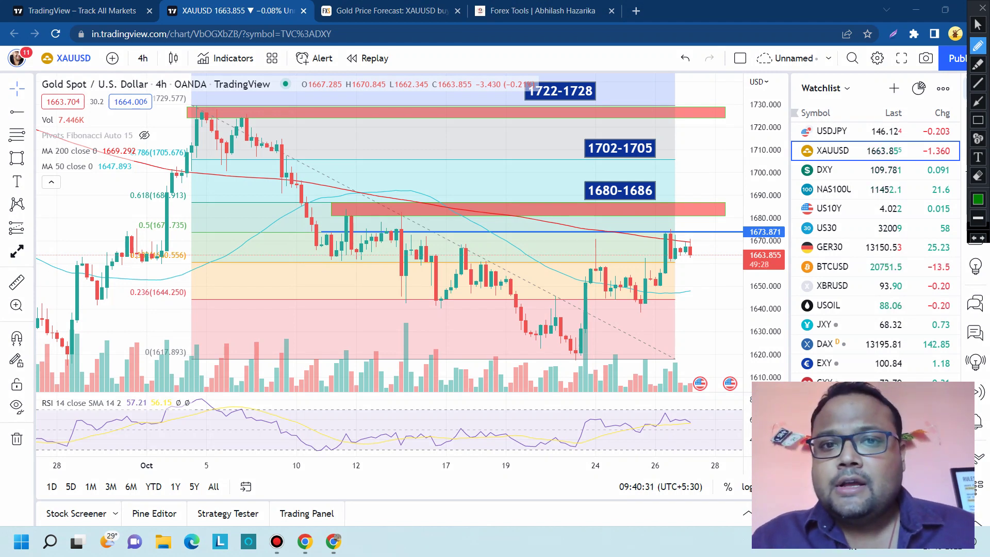
pyautogui.moveTo(657, 179)
pyautogui.mouseDown()
pyautogui.moveTo(552, 192)
pyautogui.moveTo(637, 207)
pyautogui.moveTo(678, 196)
pyautogui.moveTo(640, 176)
pyautogui.mouseUp()
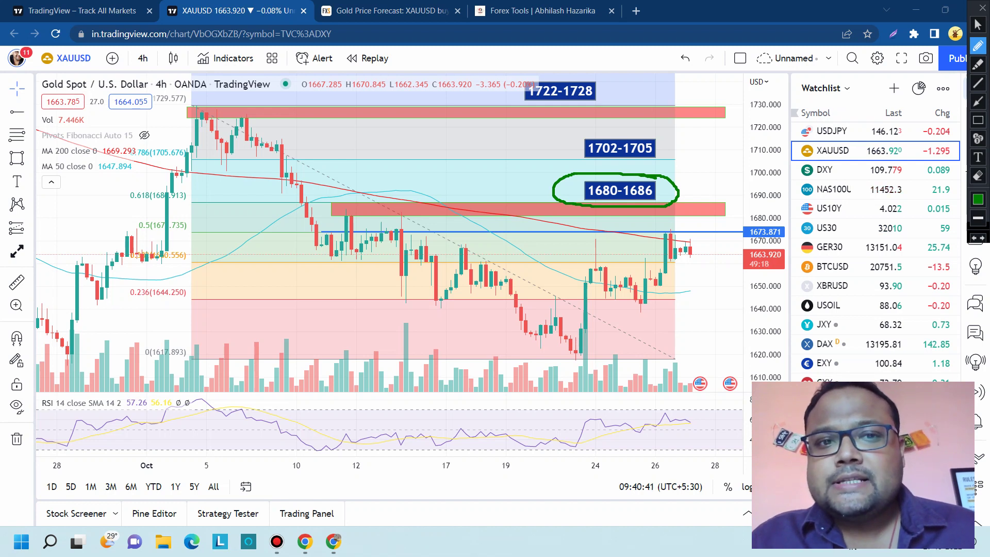
# - Mark the 1680-1686 zone's two mid-October highs, upper edge and expected downturn, circle the October 26 rally, and close the annotation layer
pyautogui.moveTo(343, 209)
pyautogui.mouseDown()
pyautogui.moveTo(365, 225)
pyautogui.moveTo(391, 208)
pyautogui.moveTo(402, 227)
pyautogui.mouseUp()
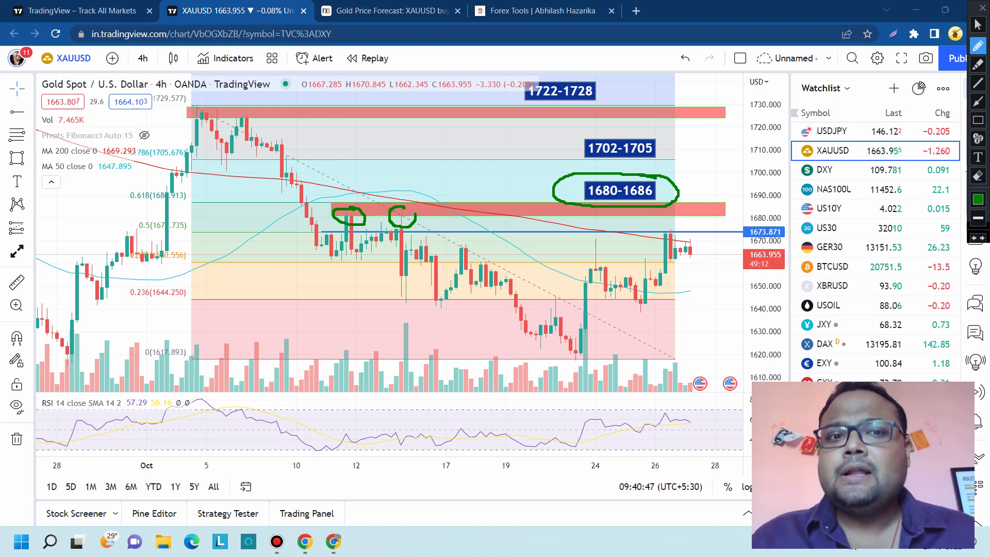
pyautogui.moveTo(305, 202); pyautogui.dragTo(532, 207)
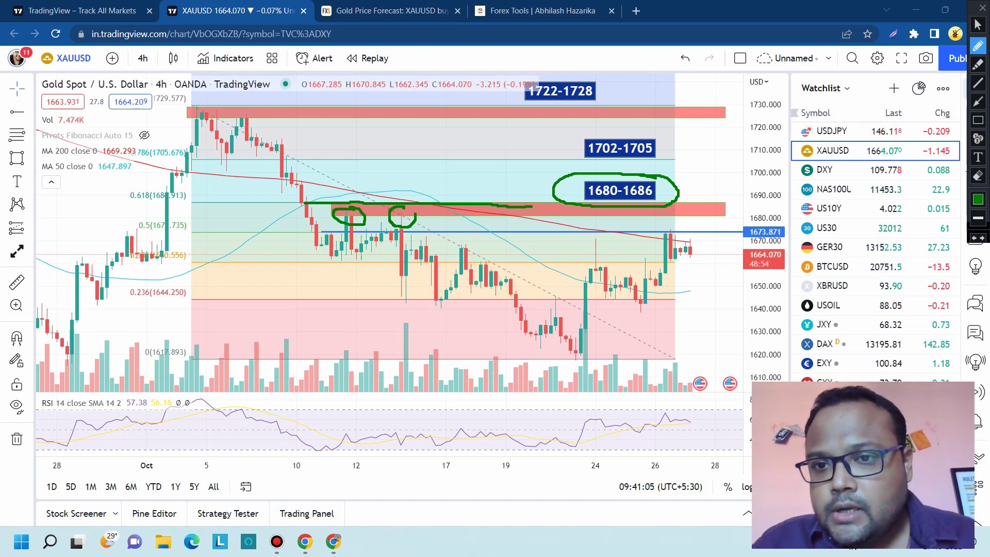
pyautogui.moveTo(677, 213); pyautogui.dragTo(699, 215)
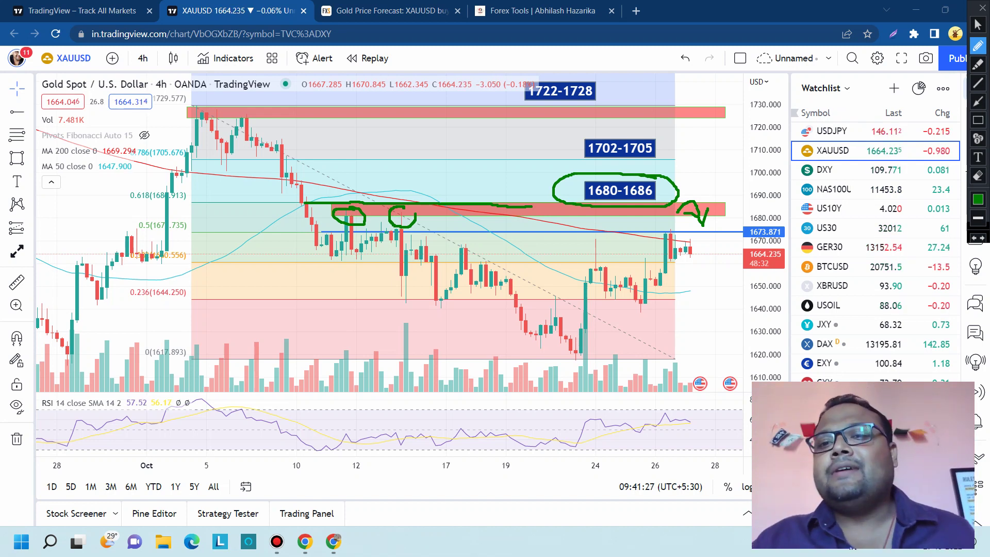
pyautogui.moveTo(667, 228)
pyautogui.mouseDown()
pyautogui.moveTo(639, 261)
pyautogui.moveTo(655, 279)
pyautogui.moveTo(674, 245)
pyautogui.moveTo(664, 228)
pyautogui.mouseUp()
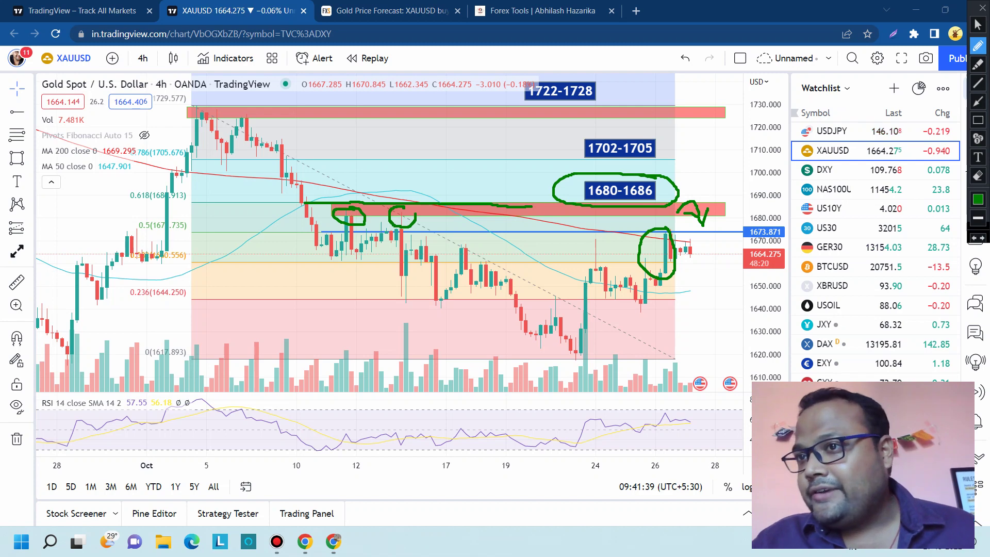
pyautogui.click(982, 8)
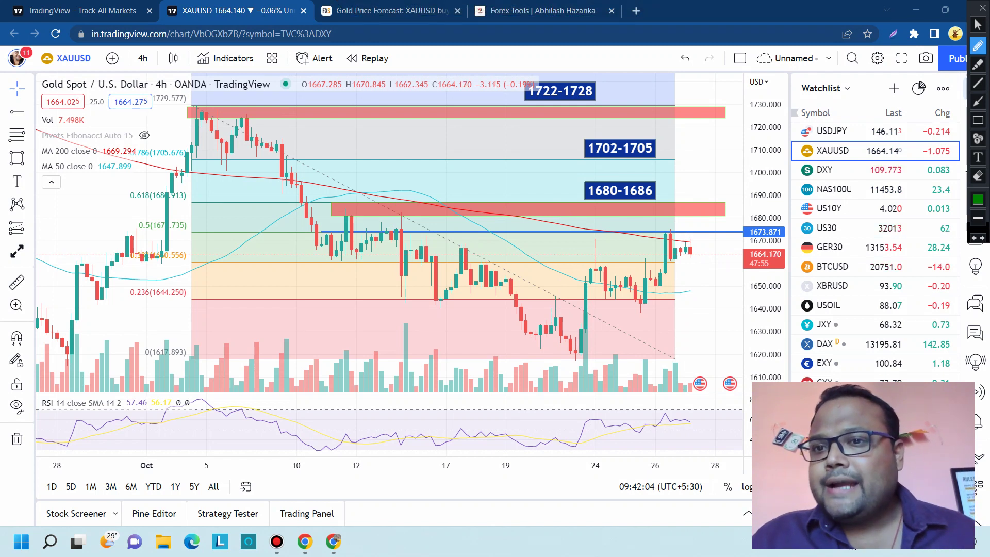
# - Handwrite 1675 in green beneath the 1673.871 line on the 4-hour chart and enclose it in a wide oval
pyautogui.moveTo(298, 290); pyautogui.dragTo(292, 330)
pyautogui.moveTo(325, 278); pyautogui.dragTo(337, 324)
pyautogui.moveTo(363, 282)
pyautogui.mouseDown()
pyautogui.moveTo(389, 317)
pyautogui.moveTo(388, 298)
pyautogui.mouseUp()
pyautogui.moveTo(430, 266)
pyautogui.mouseDown()
pyautogui.moveTo(409, 272)
pyautogui.moveTo(426, 313)
pyautogui.mouseUp()
pyautogui.moveTo(460, 251)
pyautogui.mouseDown()
pyautogui.moveTo(362, 366)
pyautogui.moveTo(462, 248)
pyautogui.mouseUp()
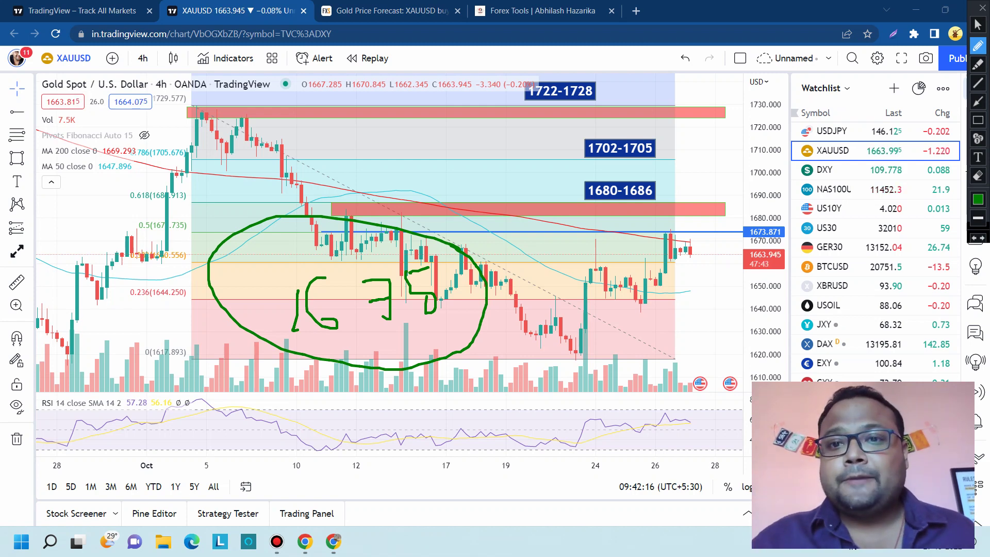
# - Circle the 1680-1686, 1702-1705 and 1722-1728 resistance labels in green on the 4-hour chart and close the annotation layer
pyautogui.moveTo(654, 172)
pyautogui.mouseDown()
pyautogui.moveTo(549, 186)
pyautogui.moveTo(624, 215)
pyautogui.moveTo(681, 194)
pyautogui.moveTo(654, 172)
pyautogui.mouseUp()
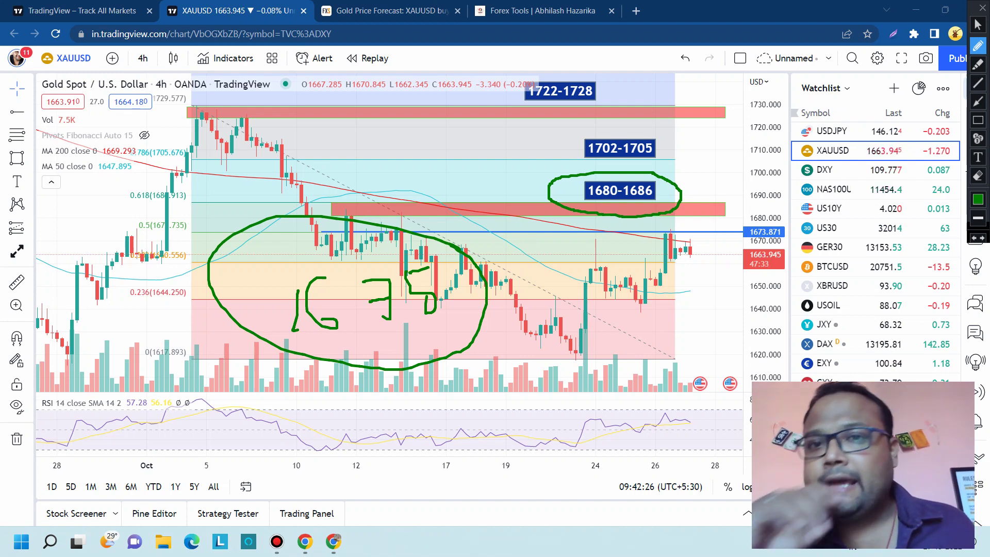
pyautogui.moveTo(660, 135)
pyautogui.mouseDown()
pyautogui.moveTo(580, 127)
pyautogui.moveTo(654, 178)
pyautogui.moveTo(701, 152)
pyautogui.moveTo(650, 130)
pyautogui.mouseUp()
pyautogui.moveTo(644, 82)
pyautogui.mouseDown()
pyautogui.moveTo(518, 74)
pyautogui.moveTo(526, 109)
pyautogui.moveTo(652, 110)
pyautogui.moveTo(632, 82)
pyautogui.mouseUp()
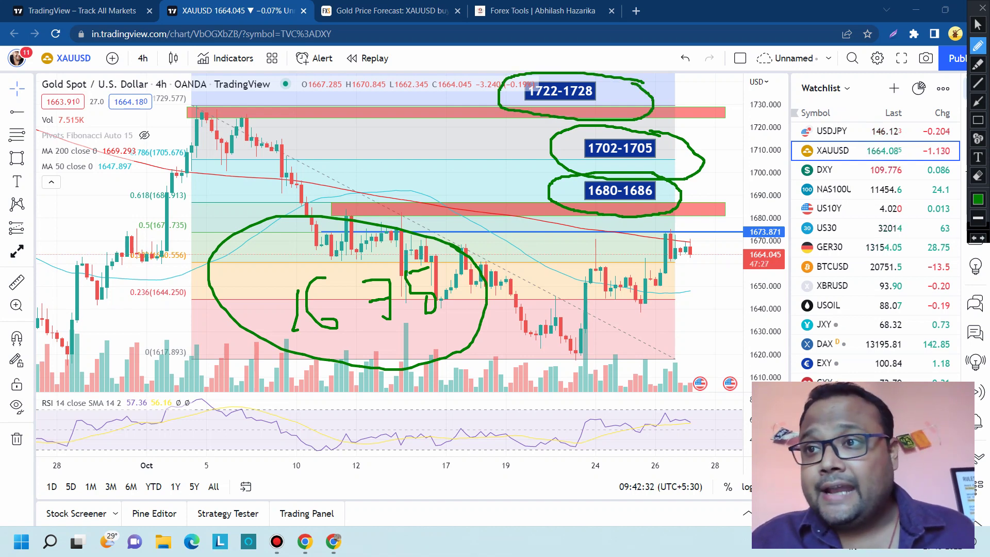
pyautogui.click(977, 24)
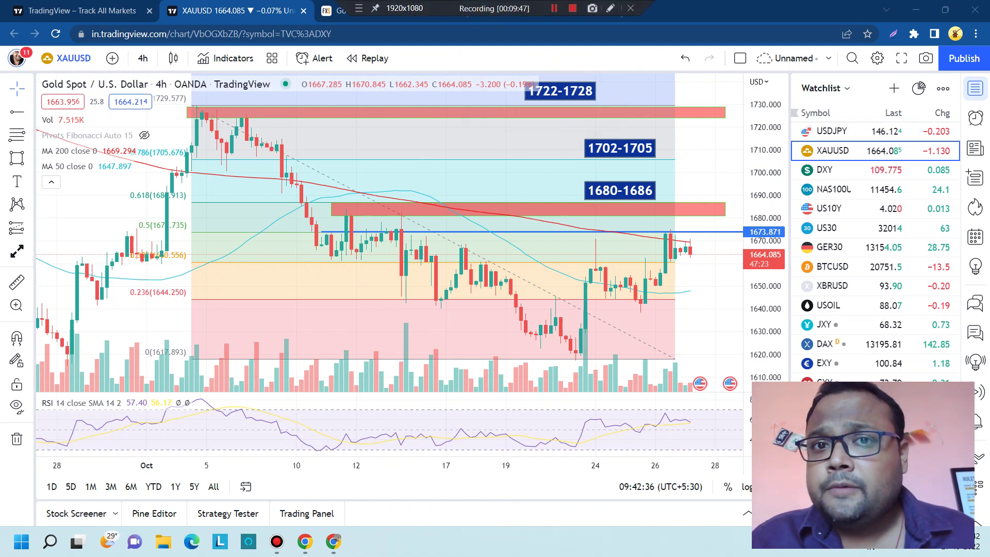
# - Handwrite 1640-44 in large green strokes across the lower part of the price chart, enclose it in a wide oval, and close the annotation layer
pyautogui.hotkey('ctrl', 'shift', '2')
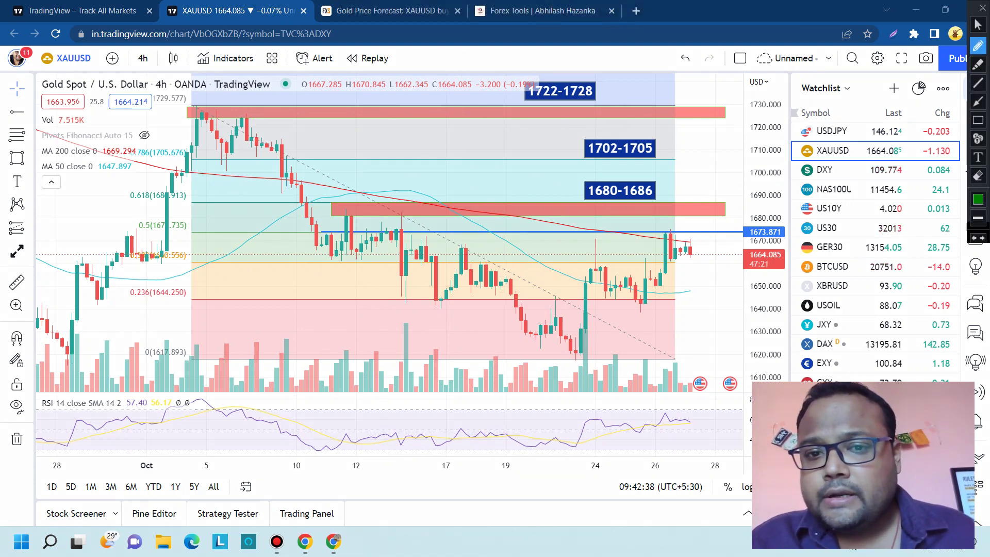
pyautogui.moveTo(373, 304); pyautogui.dragTo(371, 377)
pyautogui.moveTo(420, 294); pyautogui.dragTo(418, 349)
pyautogui.moveTo(470, 298); pyautogui.dragTo(494, 338)
pyautogui.moveTo(479, 335); pyautogui.dragTo(482, 364)
pyautogui.moveTo(520, 328)
pyautogui.mouseDown()
pyautogui.moveTo(505, 322)
pyautogui.moveTo(557, 338)
pyautogui.mouseUp()
pyautogui.moveTo(580, 335)
pyautogui.mouseDown()
pyautogui.moveTo(592, 311)
pyautogui.moveTo(611, 336)
pyautogui.mouseUp()
pyautogui.moveTo(629, 307)
pyautogui.mouseDown()
pyautogui.moveTo(625, 335)
pyautogui.moveTo(649, 349)
pyautogui.mouseUp()
pyautogui.moveTo(674, 303)
pyautogui.mouseDown()
pyautogui.moveTo(601, 273)
pyautogui.moveTo(361, 392)
pyautogui.moveTo(677, 353)
pyautogui.moveTo(654, 299)
pyautogui.mouseUp()
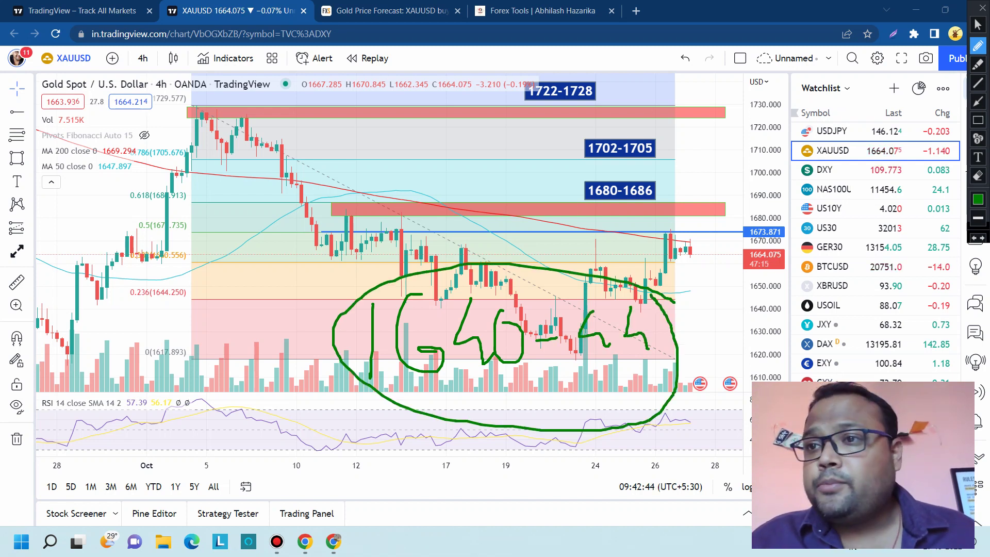
pyautogui.click(981, 8)
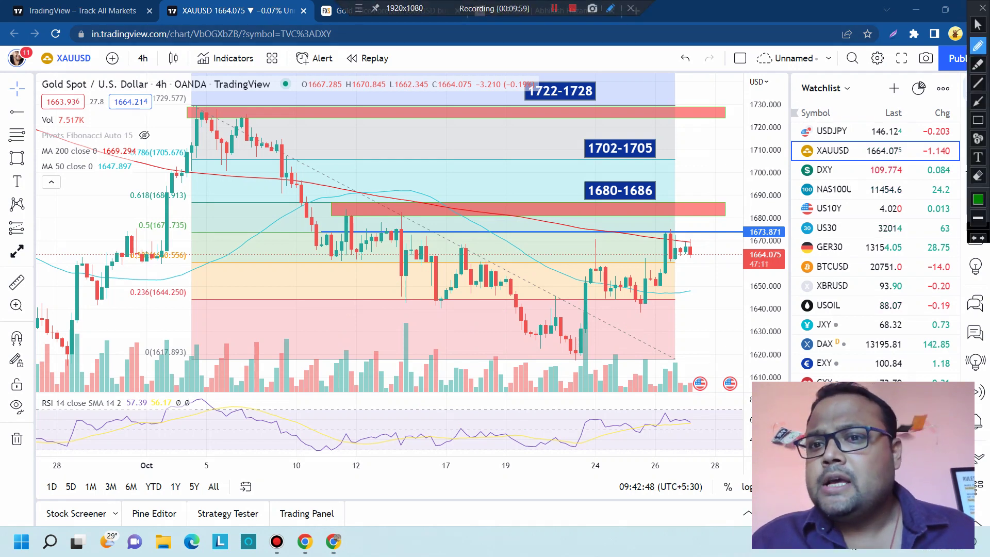
# - Draw a thick green horizontal support line along the 0.236 Fibonacci level from October 24 past the latest candles, and close the annotation layer
pyautogui.moveTo(590, 298)
pyautogui.mouseDown()
pyautogui.moveTo(721, 298)
pyautogui.moveTo(617, 300)
pyautogui.mouseUp()
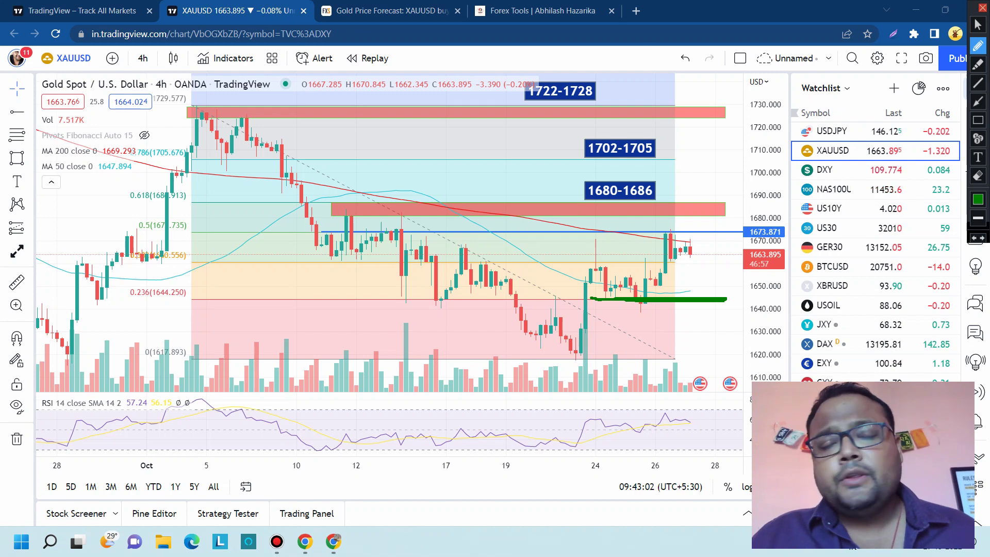
pyautogui.click(982, 7)
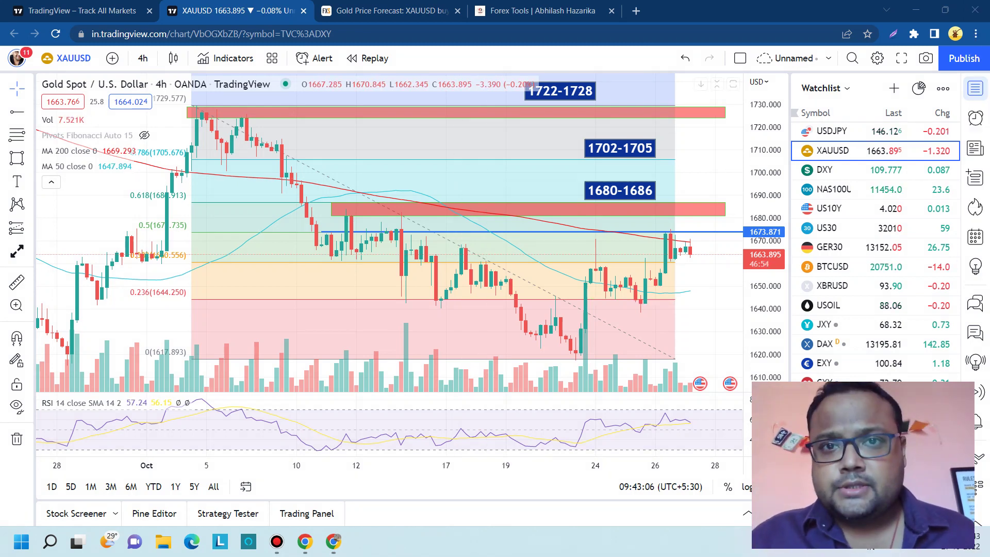
# - Switch to the open Workshop web page and view its forex trading workshop banner down to the first course images
pyautogui.moveTo(494, 8)
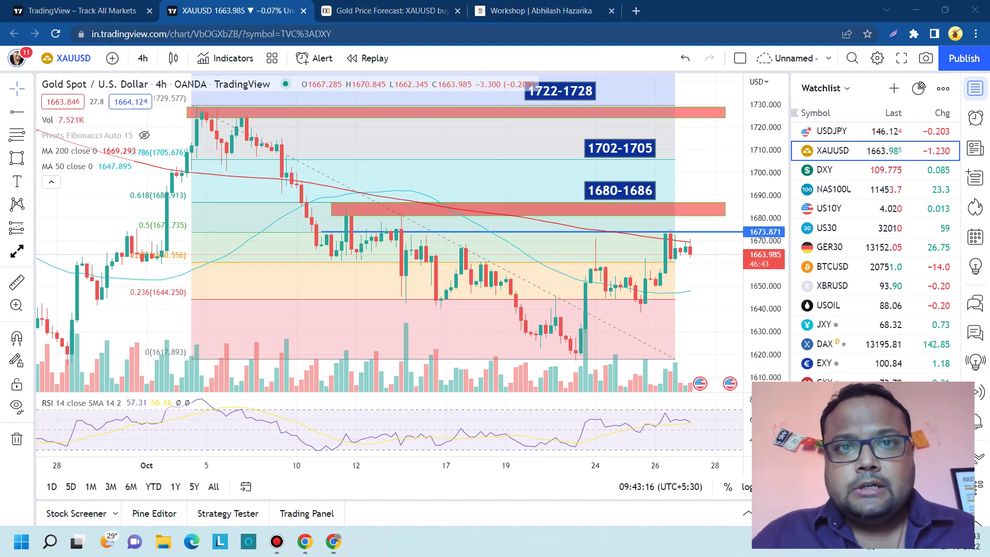
pyautogui.click(536, 10)
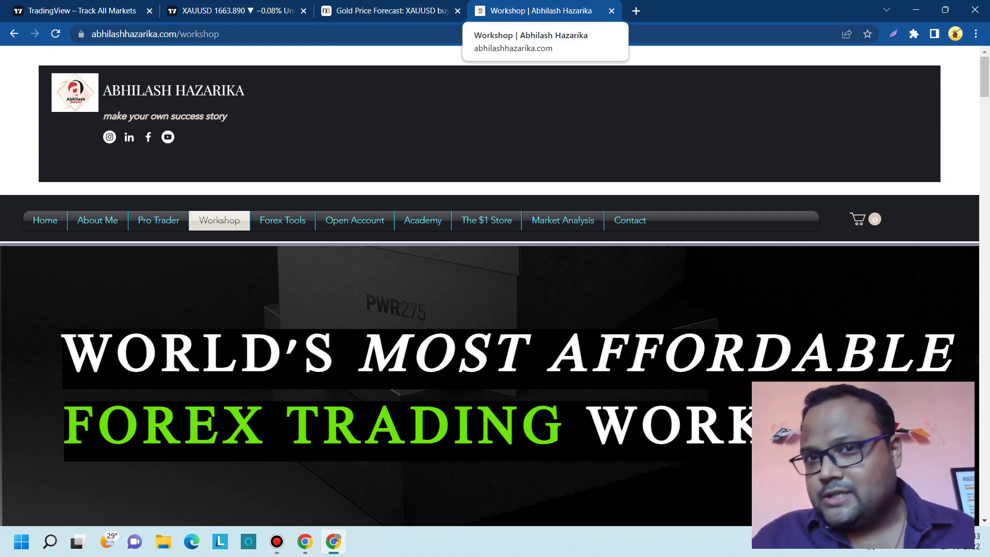
pyautogui.scroll(-2, 495, 284)
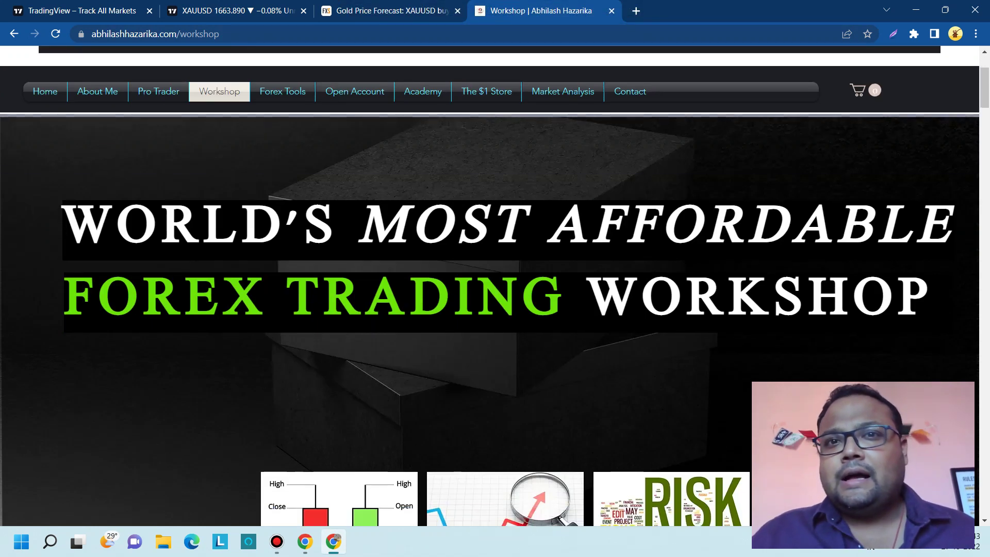